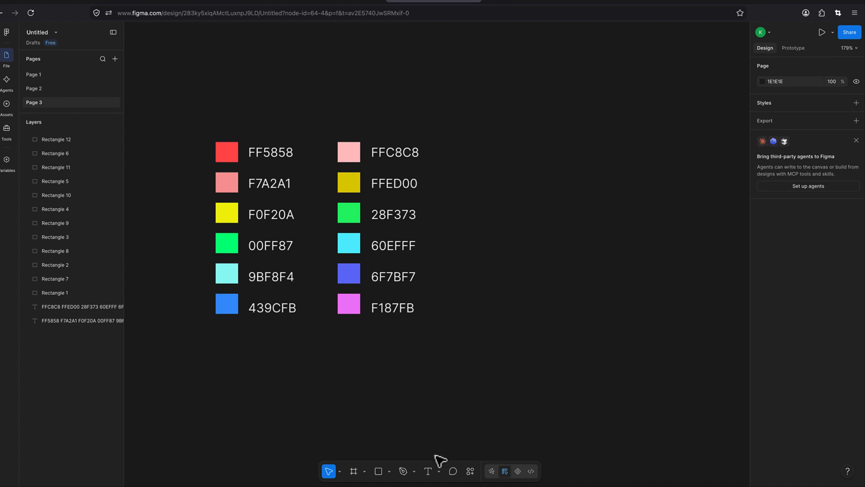
Step: Add the text "Amazing" on the empty canvas to the right of the colour swatches
{"action": "left_click", "coordinate": [428, 471]}
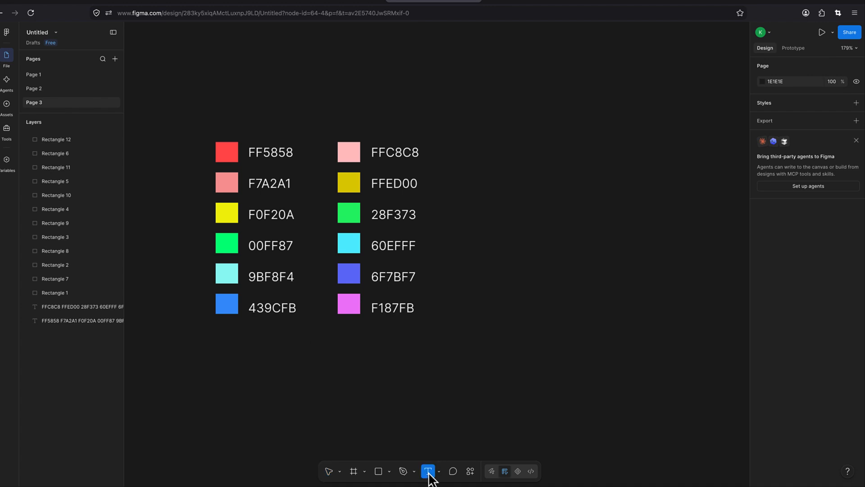
{"action": "left_click", "coordinate": [486, 167]}
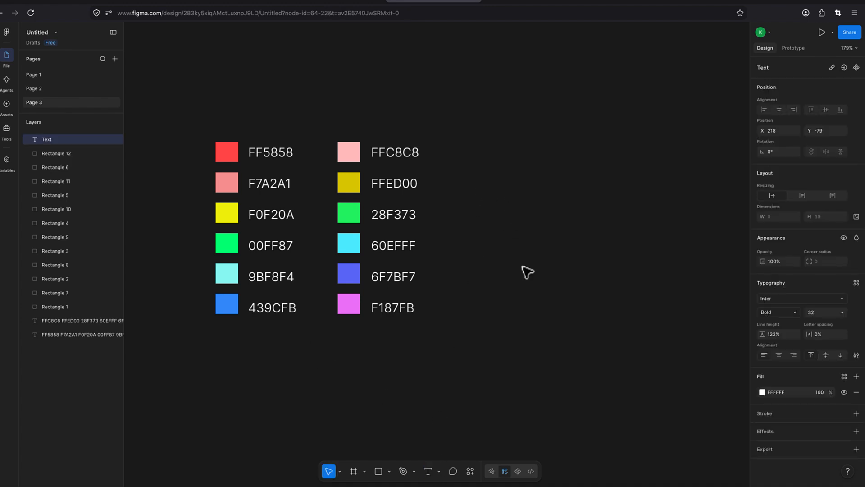
{"action": "type", "text": "Amazing"}
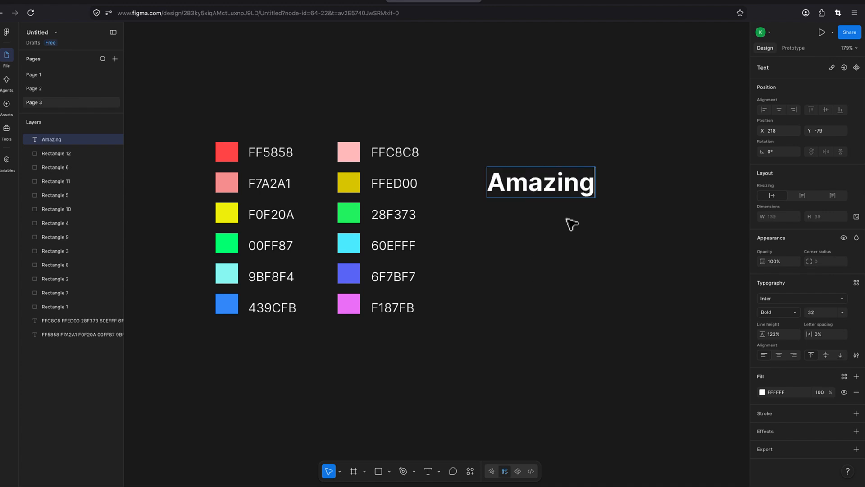
{"action": "key", "text": "Escape"}
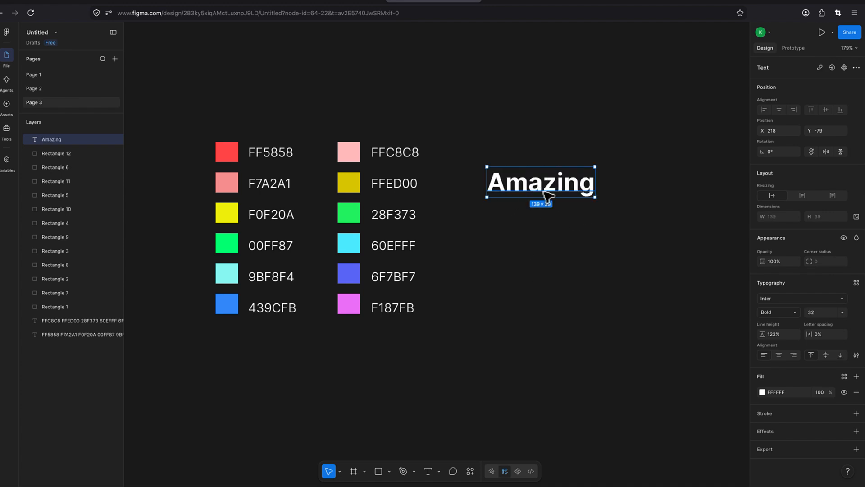
Step: Keep the "Amazing" text in Inter Bold at size 32 and move it up level with the first swatch row
{"action": "left_click", "coordinate": [774, 301]}
{"action": "left_click", "coordinate": [776, 312]}
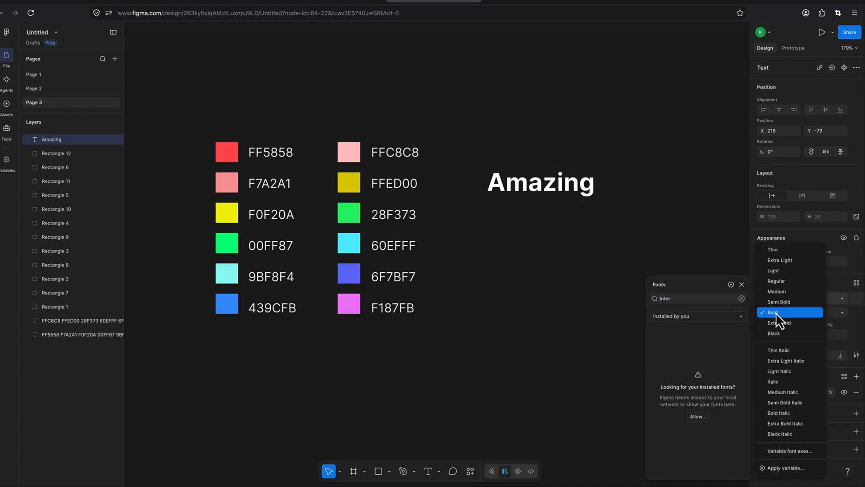
{"action": "left_click", "coordinate": [775, 312]}
{"action": "left_click", "coordinate": [829, 313]}
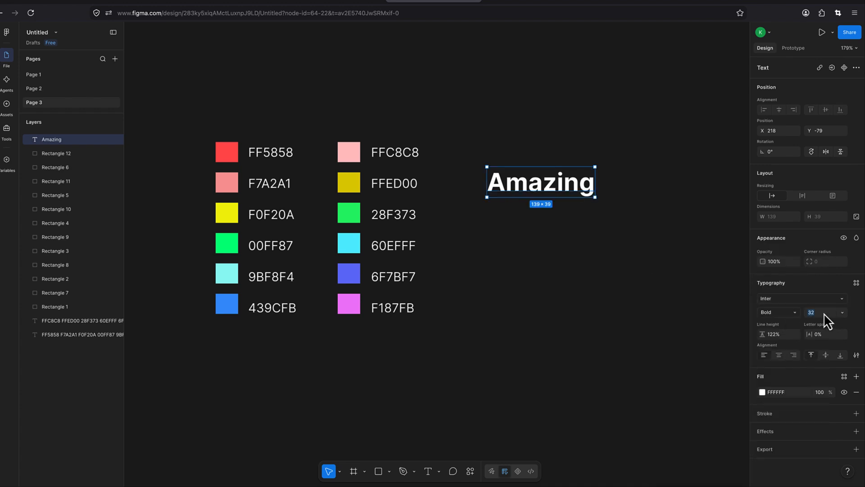
{"action": "left_click", "coordinate": [551, 246]}
{"action": "left_click_drag", "start_coordinate": [518, 193], "coordinate": [520, 163]}
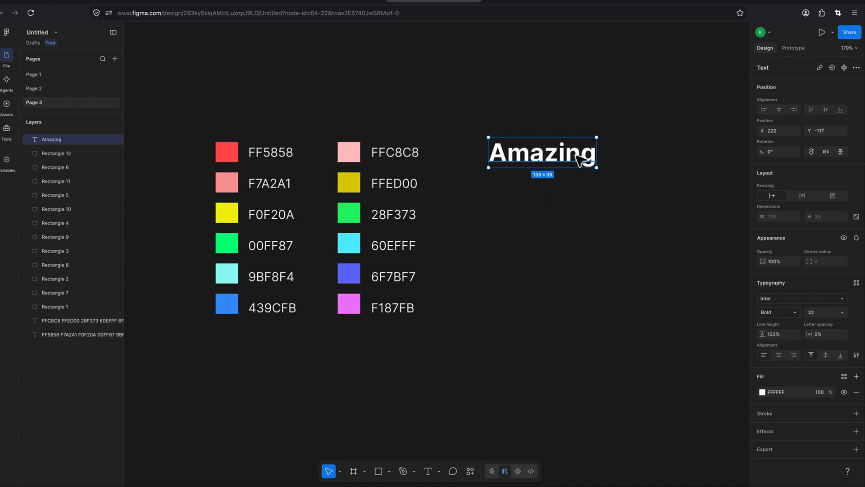
Step: Give the "Amazing" text a linear gradient fill and sample its 0% stop from the red FF5858 swatch
{"action": "left_click", "coordinate": [762, 392]}
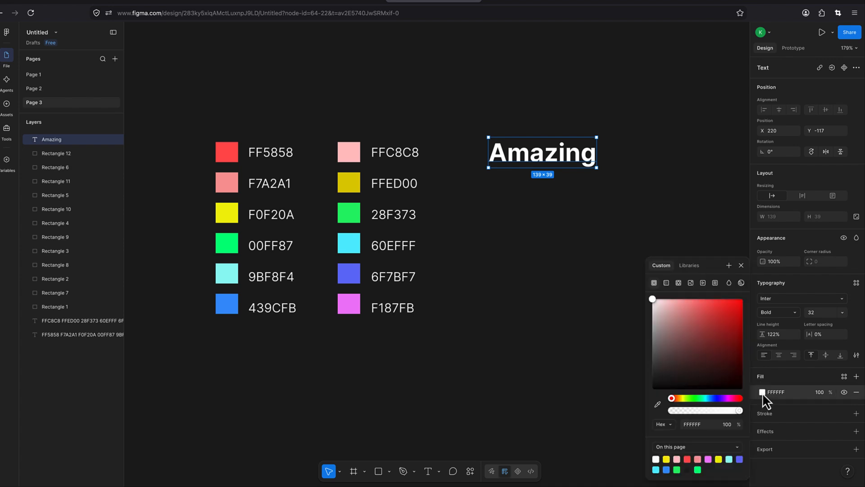
{"action": "left_click", "coordinate": [667, 284]}
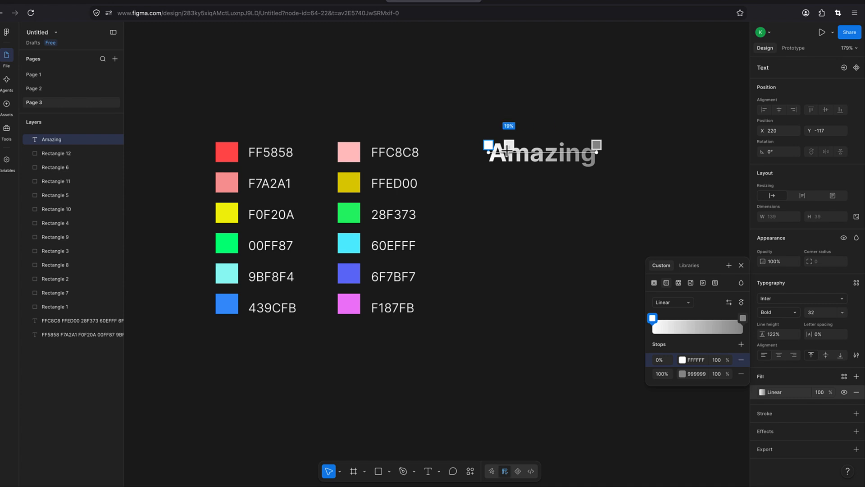
{"action": "left_click", "coordinate": [651, 318]}
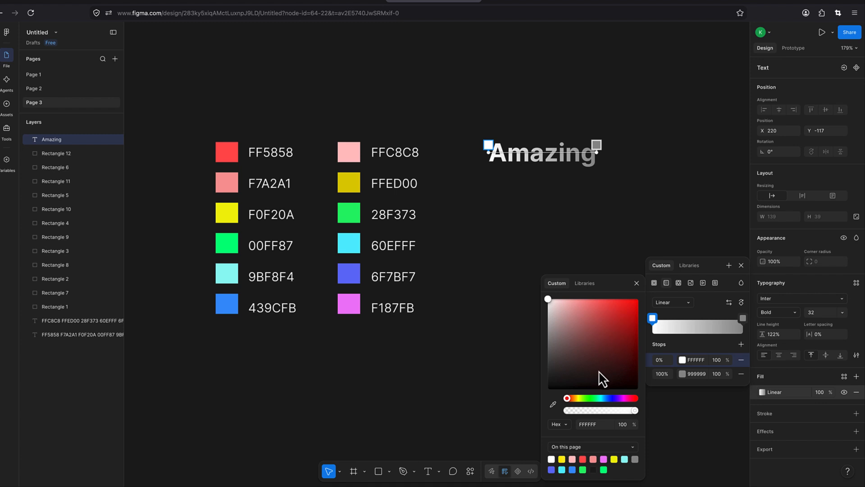
{"action": "left_click", "coordinate": [554, 405]}
{"action": "left_click", "coordinate": [228, 147]}
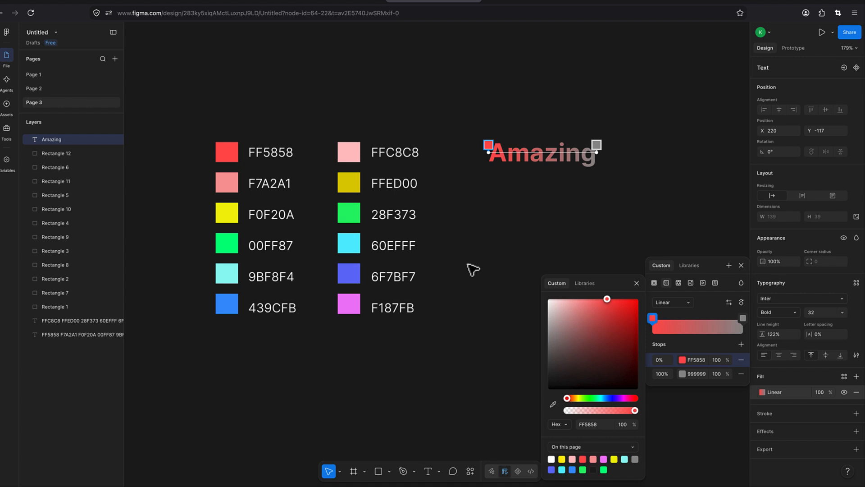
Step: Set the gradient's 100% stop to FFC8C8 by sampling the light pink swatch
{"action": "left_click", "coordinate": [743, 319]}
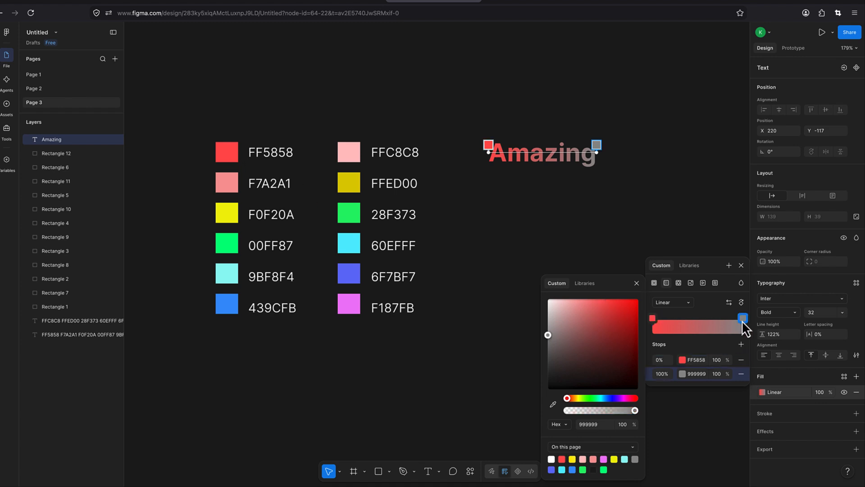
{"action": "left_click", "coordinate": [553, 405]}
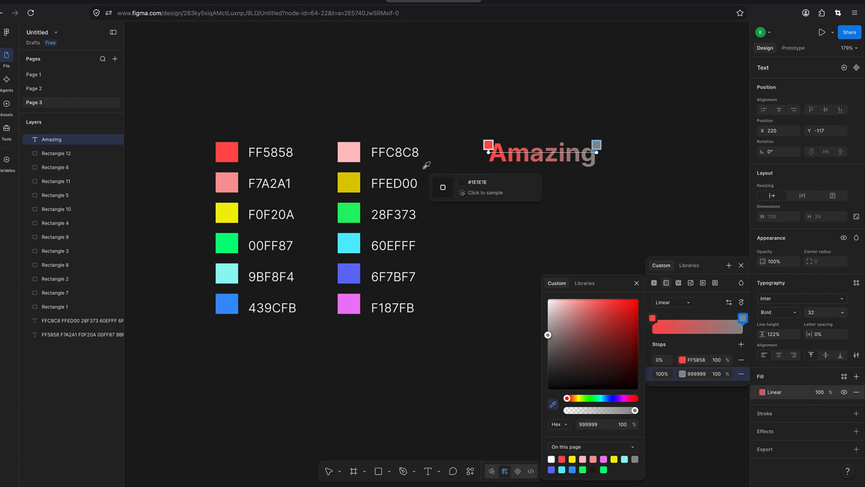
{"action": "left_click", "coordinate": [352, 152]}
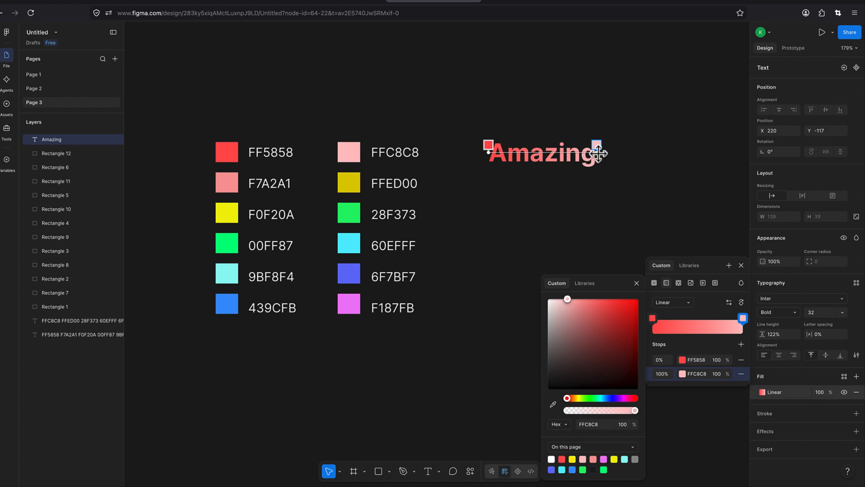
Step: Tilt the gradient line slightly so it runs diagonally from the text's upper left to just beyond its lower right
{"action": "left_click_drag", "start_coordinate": [598, 153], "coordinate": [600, 166]}
{"action": "left_click_drag", "start_coordinate": [488, 152], "coordinate": [487, 139]}
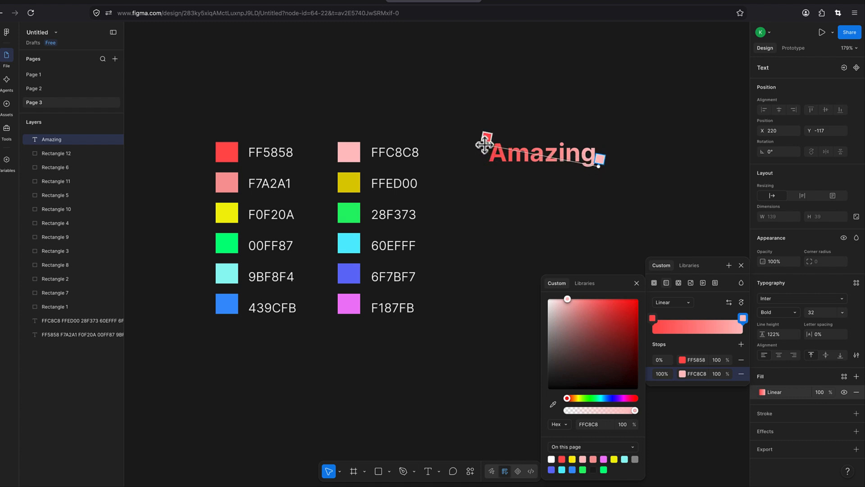
{"action": "left_click_drag", "start_coordinate": [599, 167], "coordinate": [602, 167]}
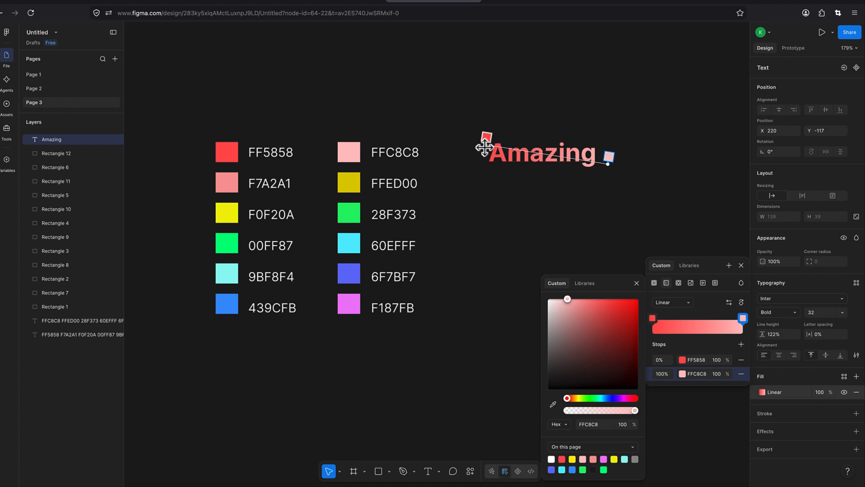
{"action": "left_click_drag", "start_coordinate": [486, 146], "coordinate": [484, 149]}
{"action": "key", "text": "Escape"}
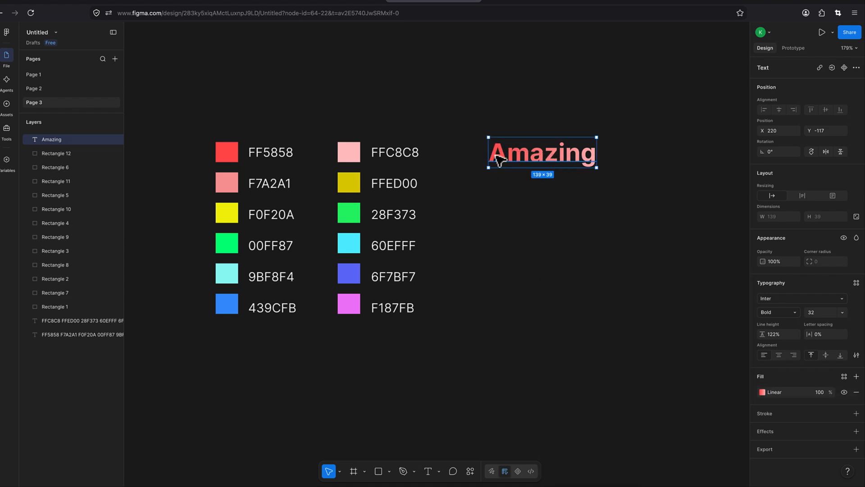
{"action": "key", "text": "Escape"}
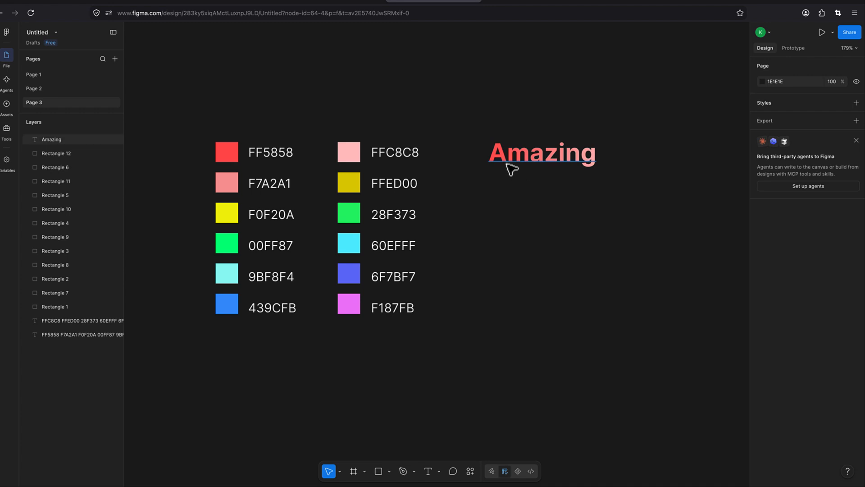
Step: Duplicate the "Amazing" text directly below the original and sample the copy's 0% gradient stop from the F7A2A1 swatch
{"action": "left_click", "coordinate": [530, 163]}
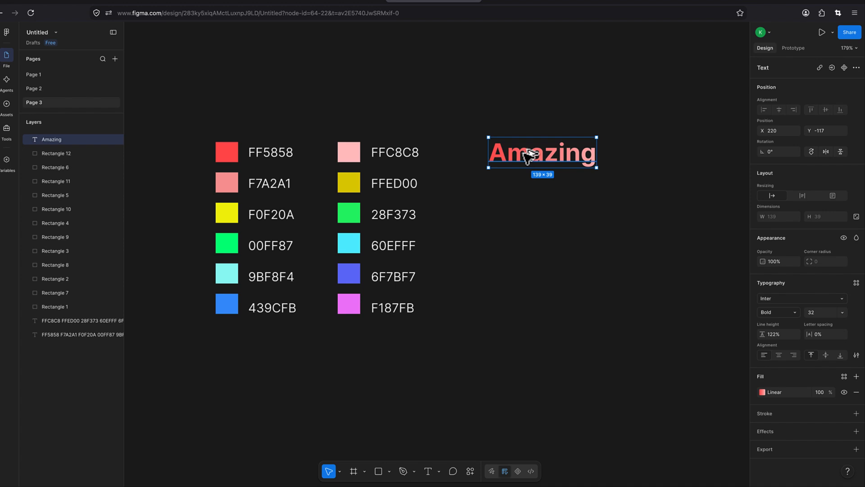
{"action": "left_click_drag", "start_coordinate": [528, 156], "coordinate": [531, 196]}
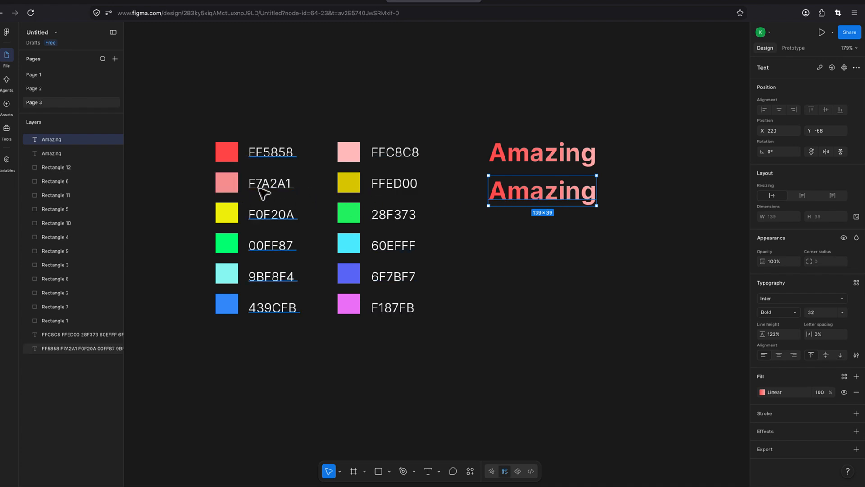
{"action": "left_click", "coordinate": [762, 392]}
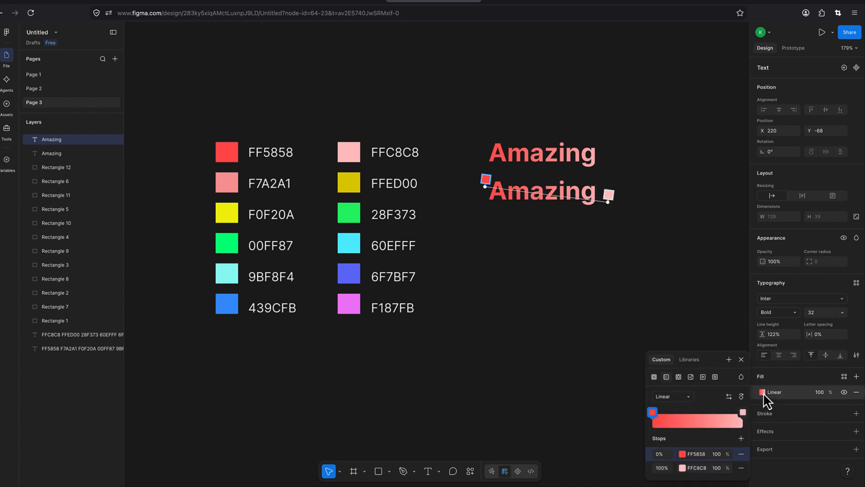
{"action": "left_click", "coordinate": [652, 413]}
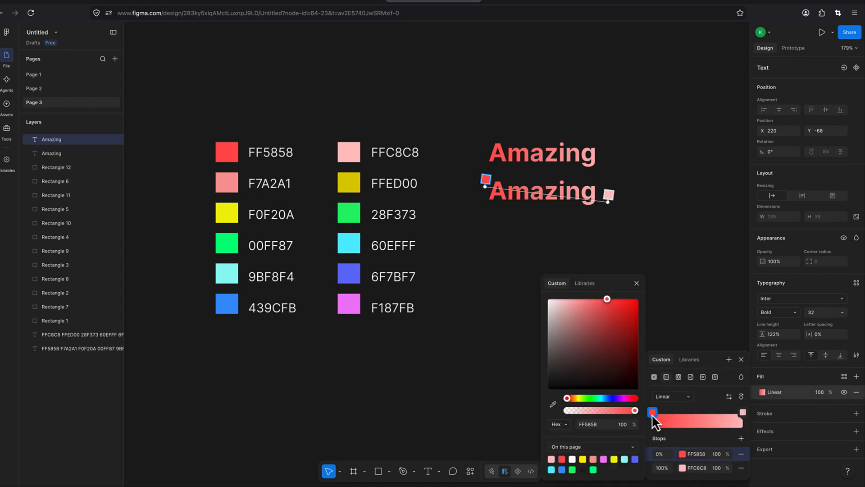
{"action": "left_click", "coordinate": [552, 405]}
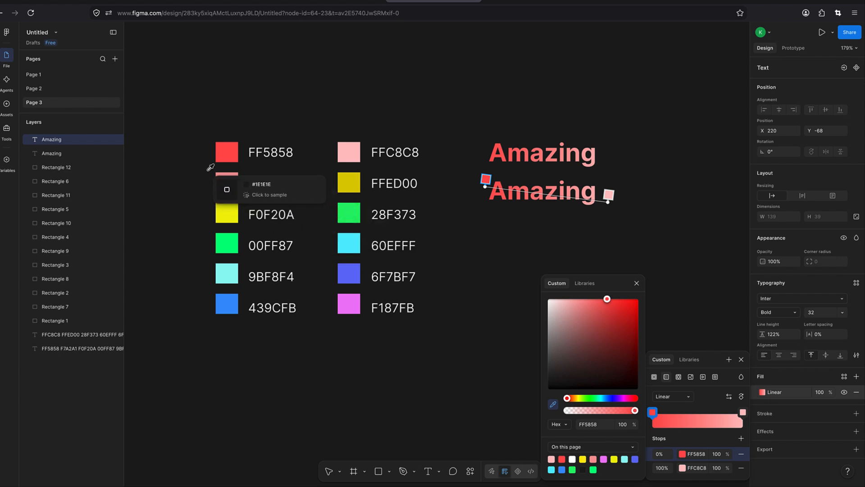
{"action": "left_click", "coordinate": [229, 178]}
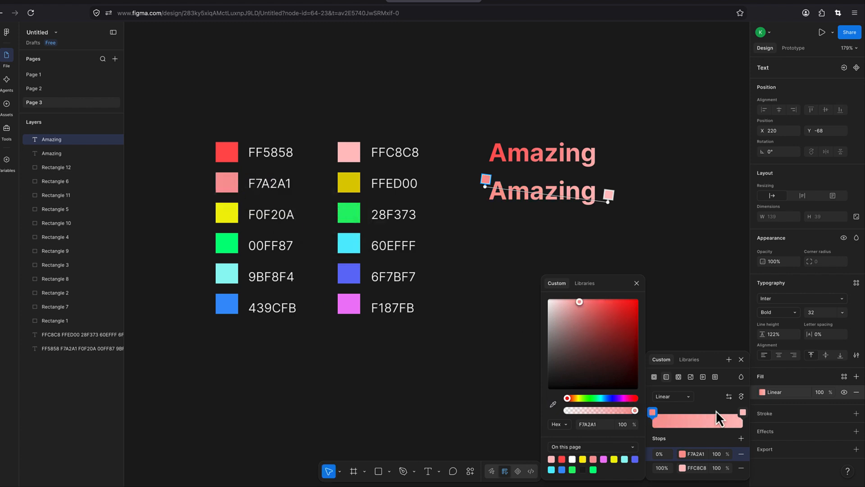
Step: Set the second text's 100% gradient stop to E1D104 by sampling the dark yellow swatch labelled FFED00
{"action": "left_click", "coordinate": [743, 412]}
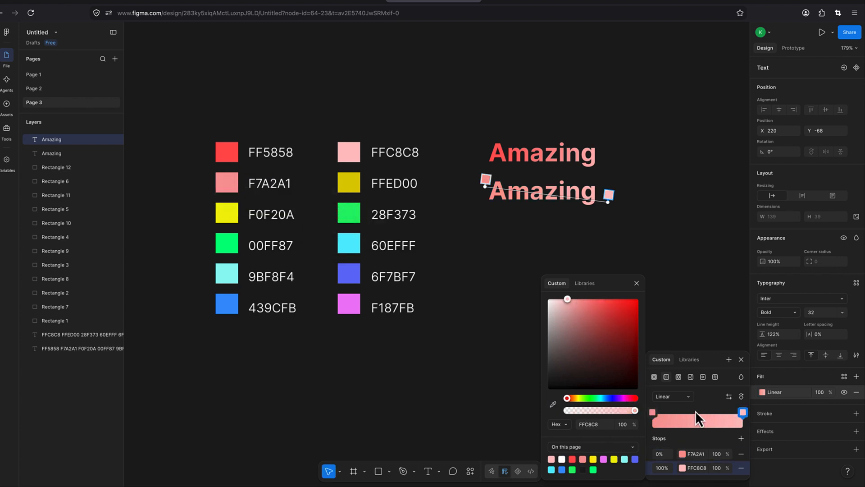
{"action": "left_click", "coordinate": [553, 403]}
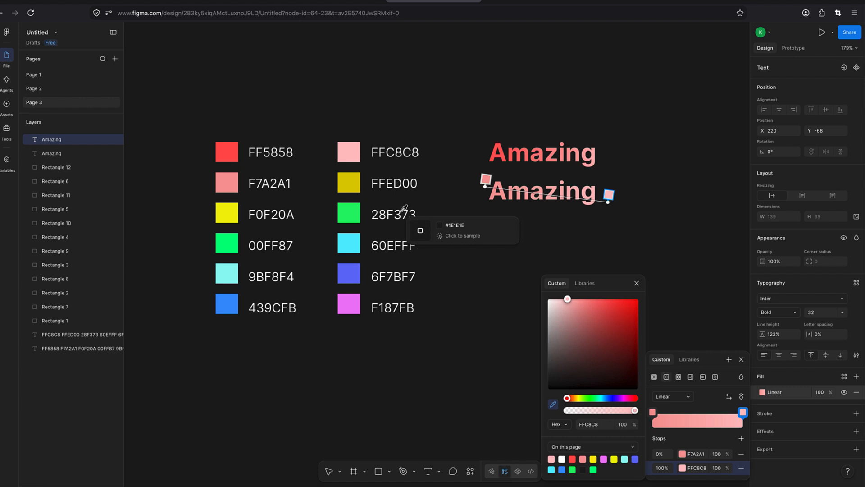
{"action": "left_click", "coordinate": [350, 184]}
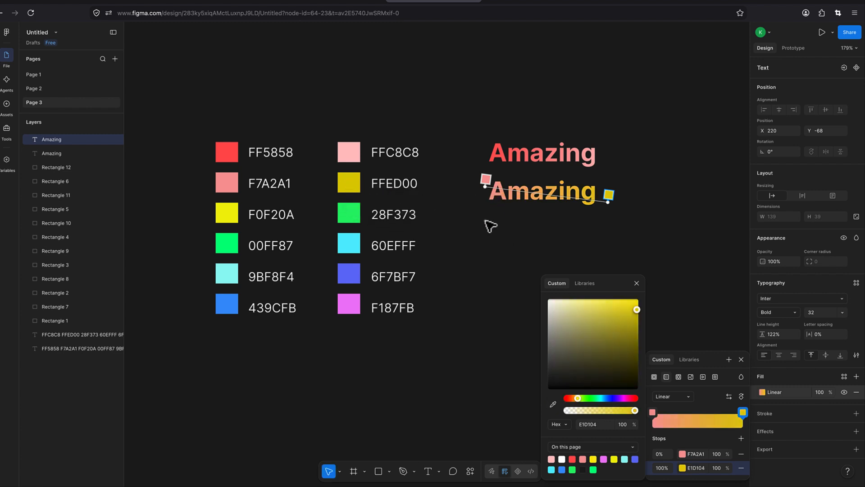
{"action": "key", "text": "Escape"}
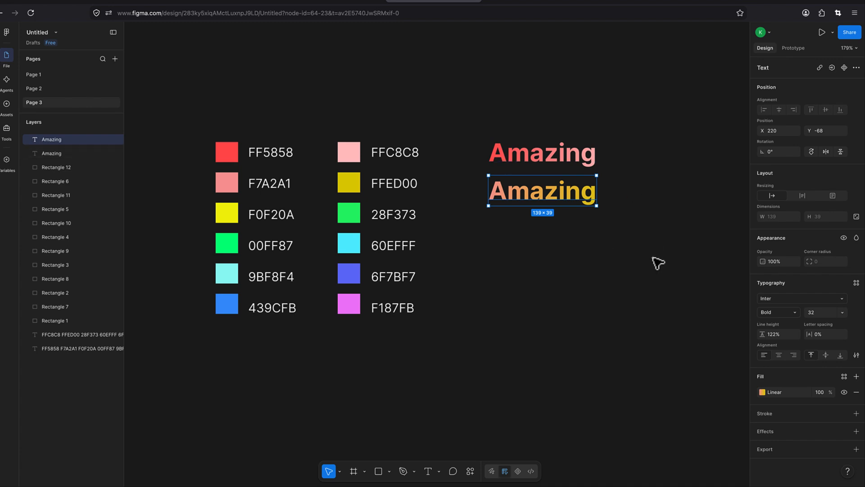
{"action": "left_click", "coordinate": [657, 263]}
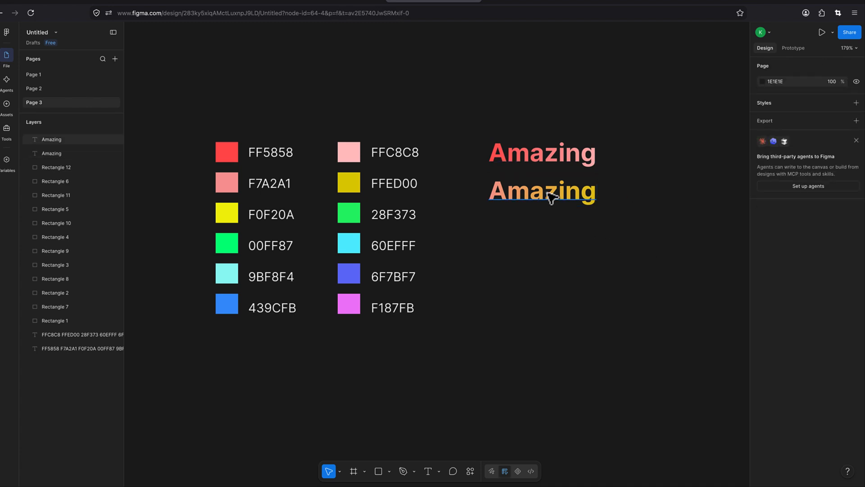
Step: Duplicate the second "Amazing" text below itself and sample the copy's 0% gradient stop from the yellow F0F20A swatch
{"action": "left_click_drag", "start_coordinate": [550, 197], "coordinate": [551, 232]}
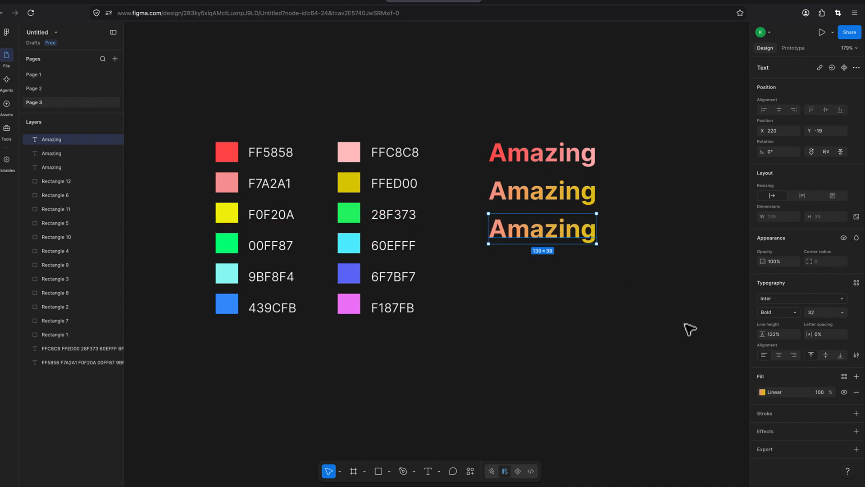
{"action": "left_click", "coordinate": [763, 392]}
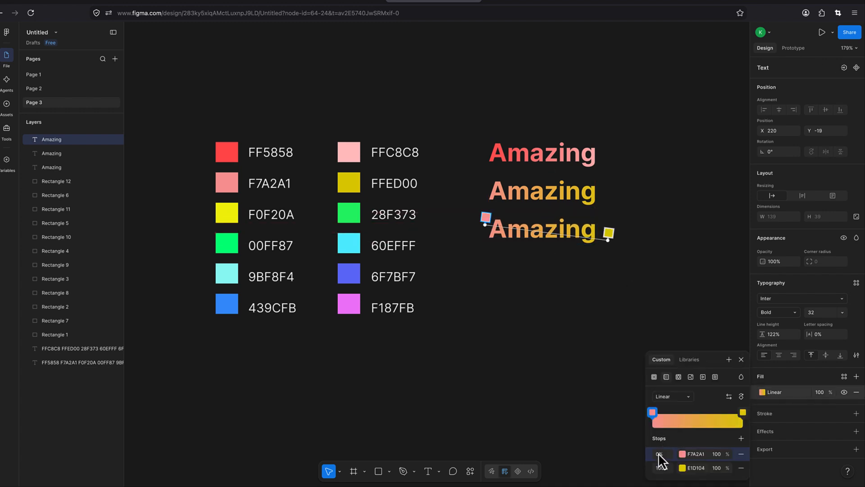
{"action": "left_click", "coordinate": [653, 416]}
{"action": "left_click", "coordinate": [553, 404]}
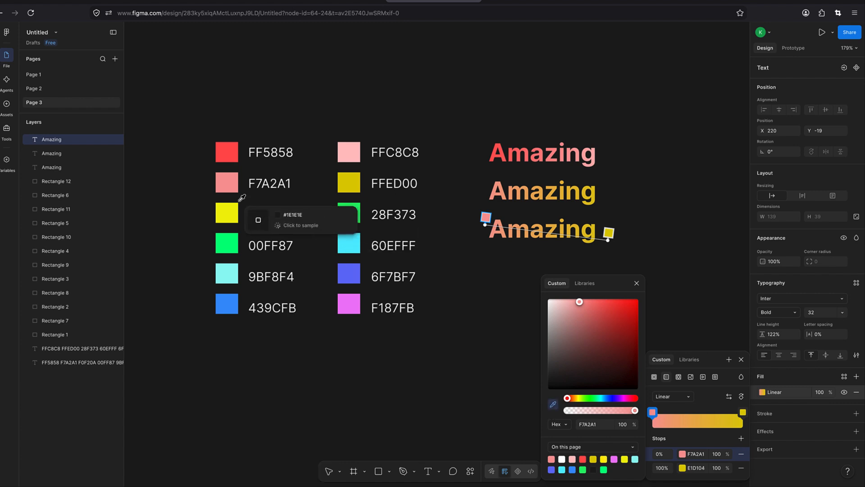
{"action": "left_click", "coordinate": [225, 212]}
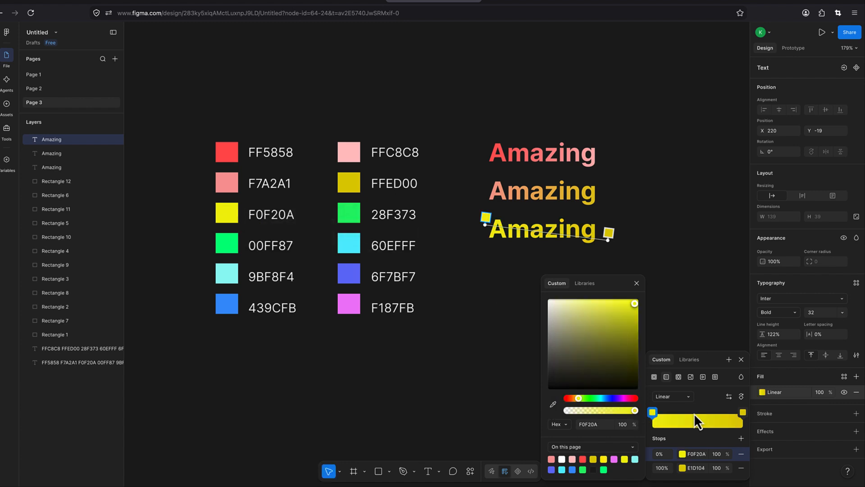
Step: Sample the third text's 100% gradient stop from the green swatch labelled 28F373
{"action": "left_click", "coordinate": [743, 412]}
{"action": "left_click", "coordinate": [553, 404]}
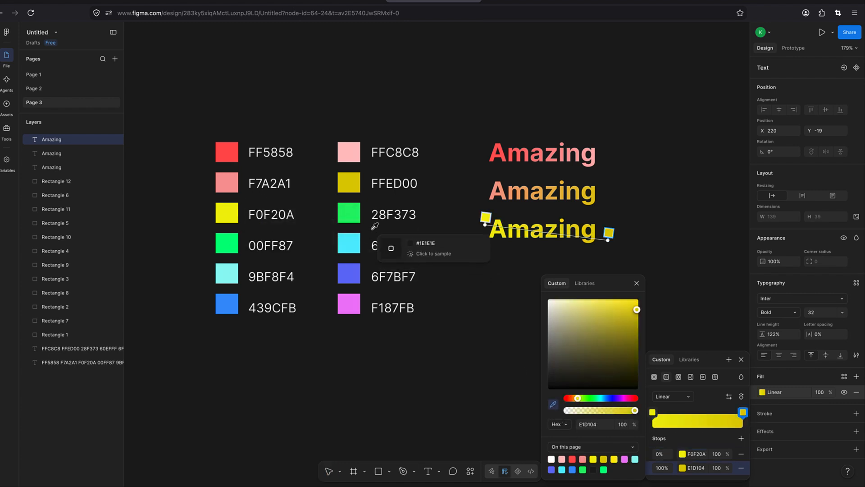
{"action": "left_click", "coordinate": [356, 218]}
{"action": "left_click", "coordinate": [518, 242]}
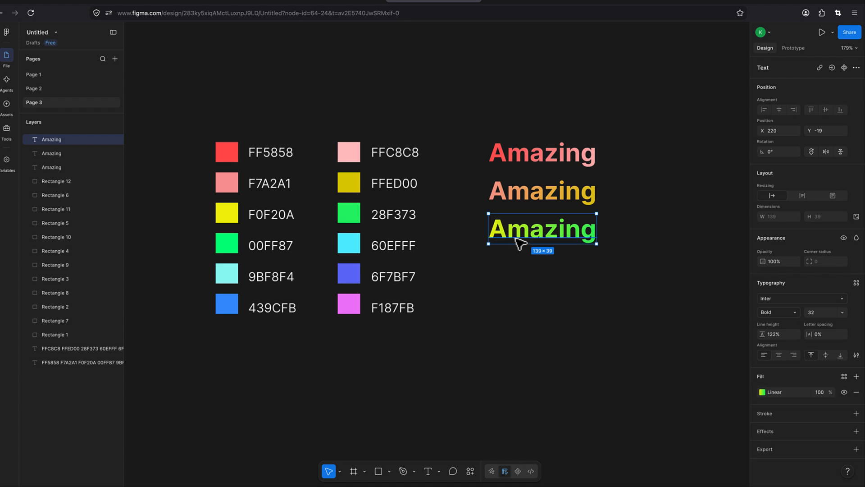
Step: Duplicate the third "Amazing" text below itself and sample the copy's 0% gradient stop from the green 00FF87 swatch
{"action": "left_click_drag", "start_coordinate": [516, 238], "coordinate": [520, 272]}
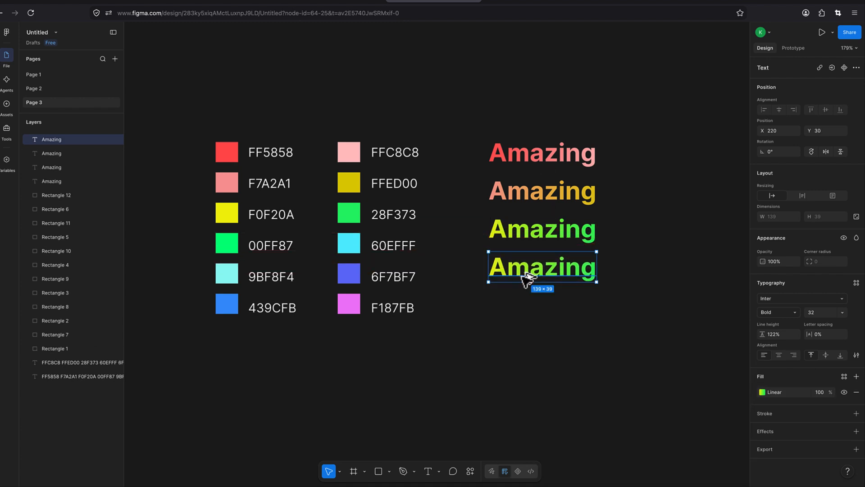
{"action": "left_click", "coordinate": [763, 392]}
{"action": "left_click", "coordinate": [652, 412]}
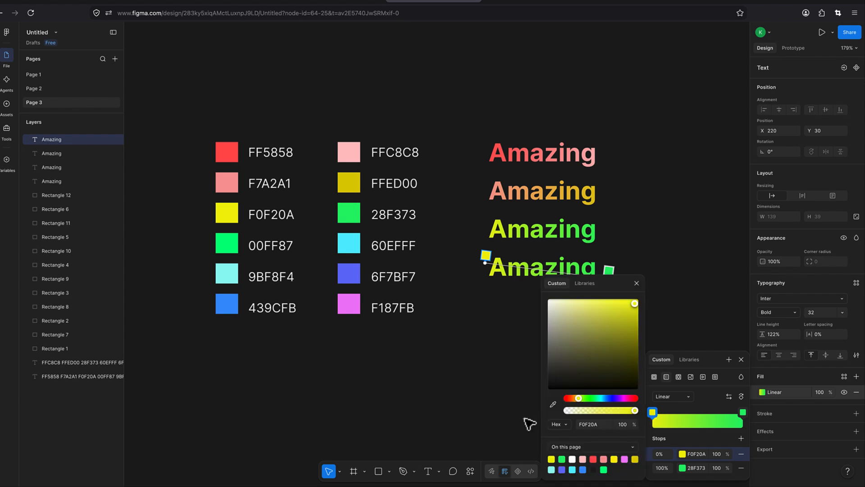
{"action": "left_click", "coordinate": [553, 404]}
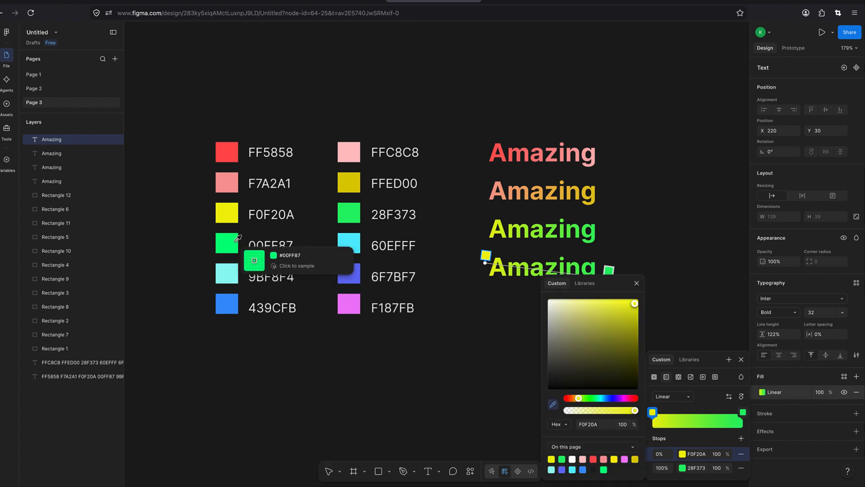
{"action": "left_click", "coordinate": [225, 247]}
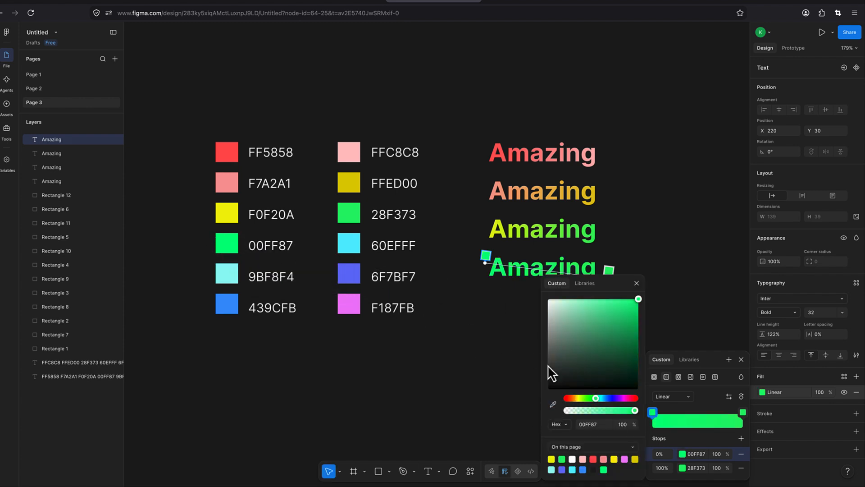
Step: Sample the fourth text's 100% gradient stop from the cyan 60EFFF swatch
{"action": "left_click", "coordinate": [742, 412]}
{"action": "left_click", "coordinate": [553, 404]}
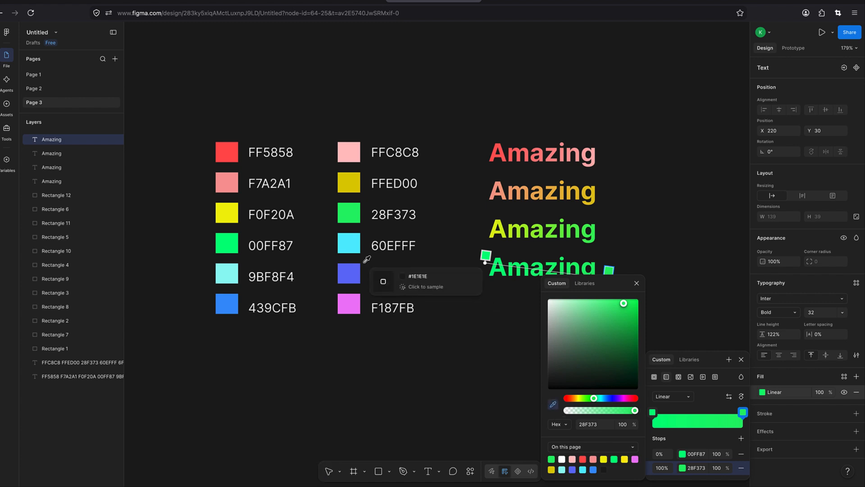
{"action": "left_click", "coordinate": [350, 244]}
{"action": "left_click", "coordinate": [524, 273]}
Step: Duplicate the fourth "Amazing" text below itself and sample the copy's 0% gradient stop from the pale aqua 9BF8F4 swatch
{"action": "left_click_drag", "start_coordinate": [524, 273], "coordinate": [536, 317]}
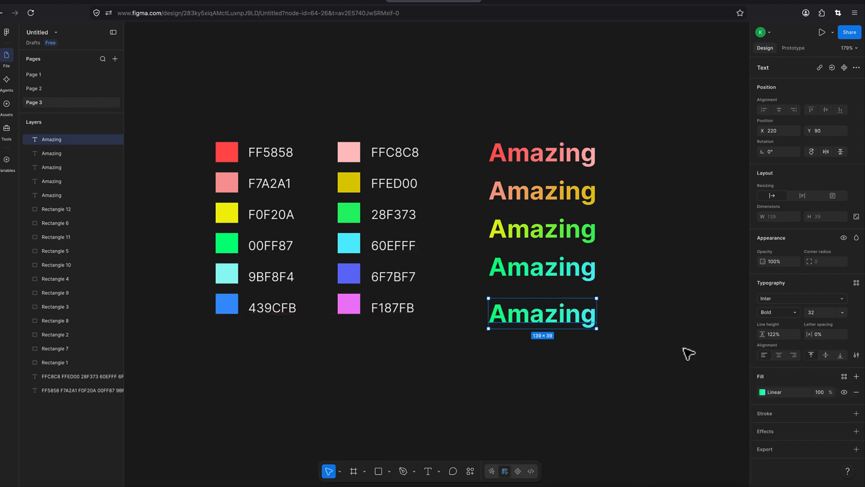
{"action": "left_click", "coordinate": [763, 392]}
{"action": "left_click", "coordinate": [653, 411]}
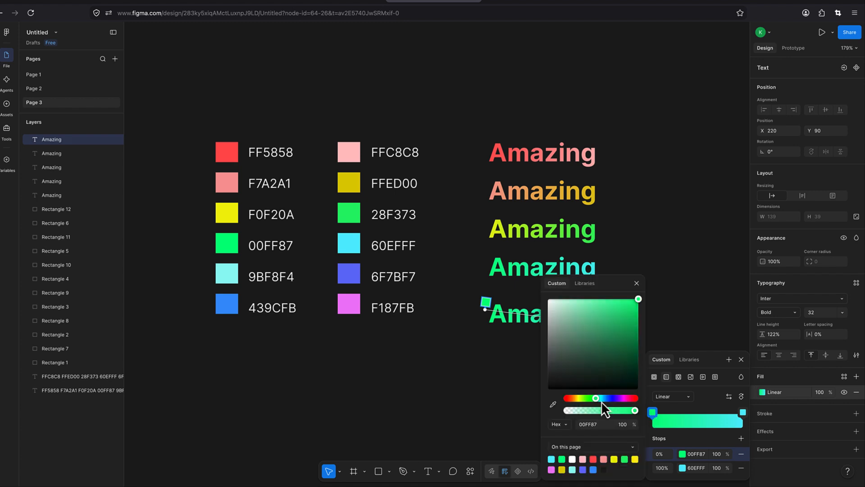
{"action": "left_click", "coordinate": [554, 404]}
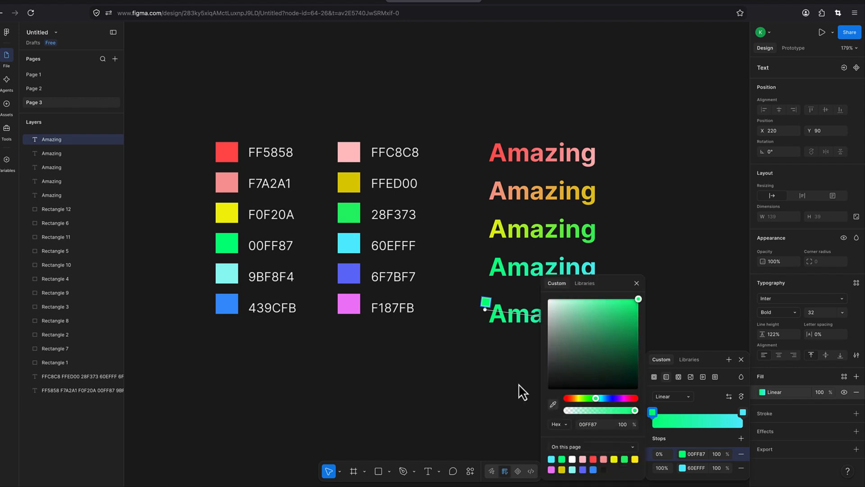
{"action": "left_click", "coordinate": [233, 269]}
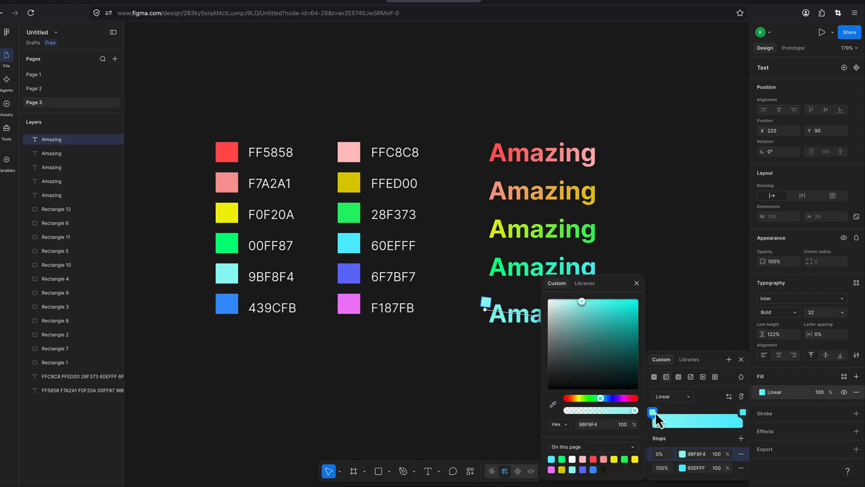
Step: Sample the fifth text's 100% gradient stop from the indigo 6F7BF7 swatch
{"action": "left_click", "coordinate": [743, 412]}
{"action": "left_click", "coordinate": [743, 411]}
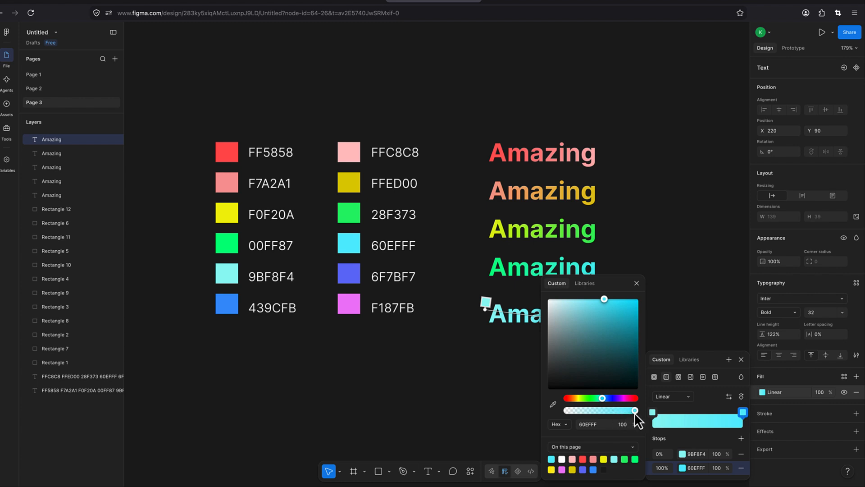
{"action": "key", "text": "i"}
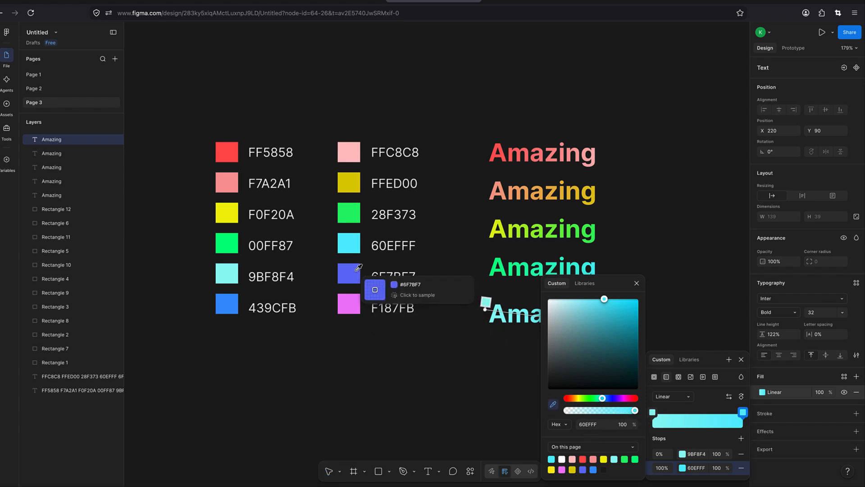
{"action": "left_click", "coordinate": [356, 273]}
{"action": "left_click", "coordinate": [540, 337]}
Step: Duplicate the fifth "Amazing" text below itself and sample the copy's 0% gradient stop from the blue 439CFB swatch
{"action": "left_click_drag", "start_coordinate": [544, 319], "coordinate": [547, 366]}
{"action": "left_click", "coordinate": [762, 392]}
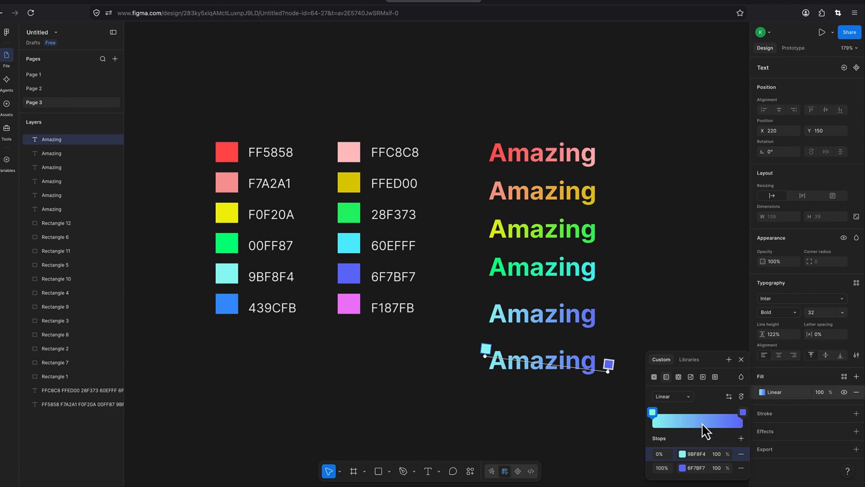
{"action": "left_click", "coordinate": [651, 412]}
{"action": "left_click", "coordinate": [553, 404]}
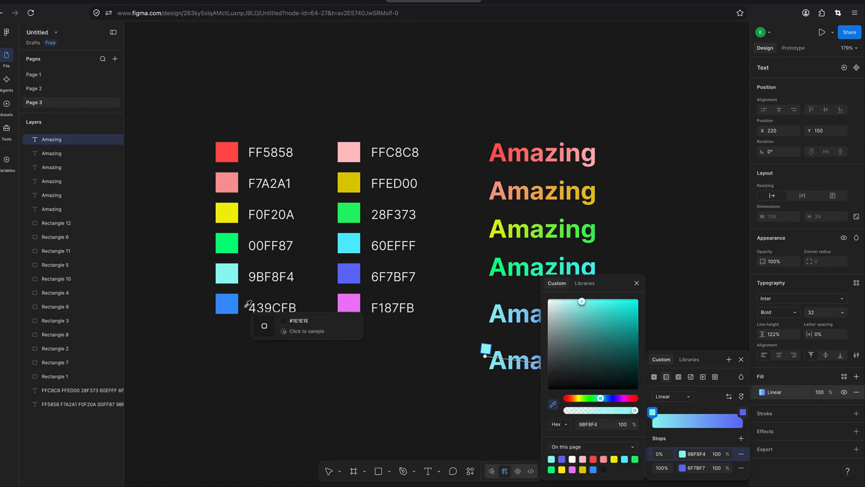
{"action": "left_click", "coordinate": [232, 299]}
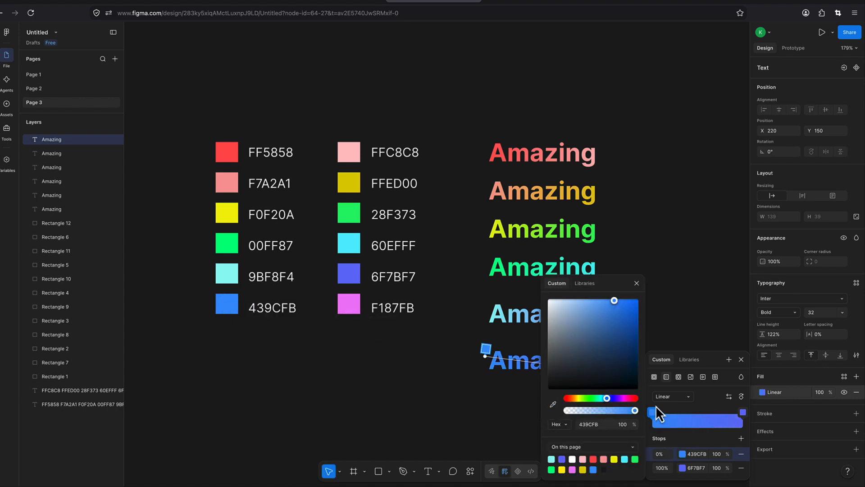
Step: Sample the sixth text's 100% gradient stop from the pink F187FB swatch
{"action": "left_click", "coordinate": [742, 412]}
{"action": "left_click", "coordinate": [553, 404]}
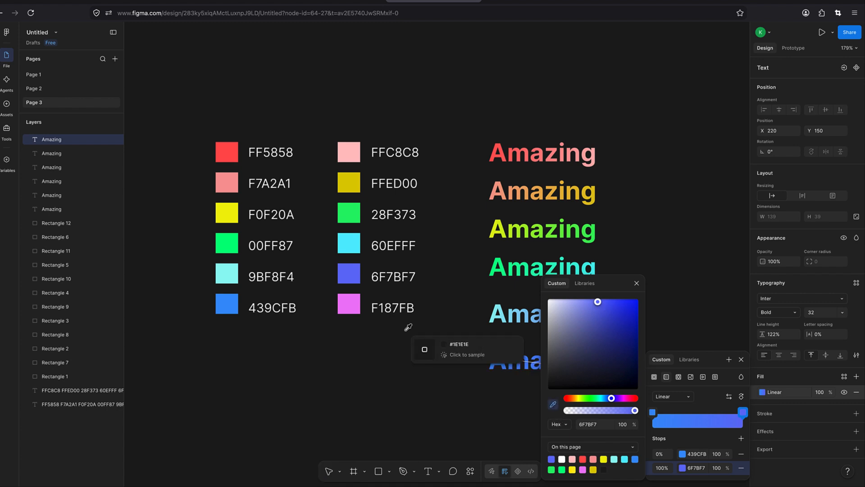
{"action": "left_click", "coordinate": [354, 309]}
{"action": "left_click", "coordinate": [446, 365]}
Step: Convert all six "Amazing" texts into individual components with Create multiple components
{"action": "left_click_drag", "start_coordinate": [486, 399], "coordinate": [417, 391]}
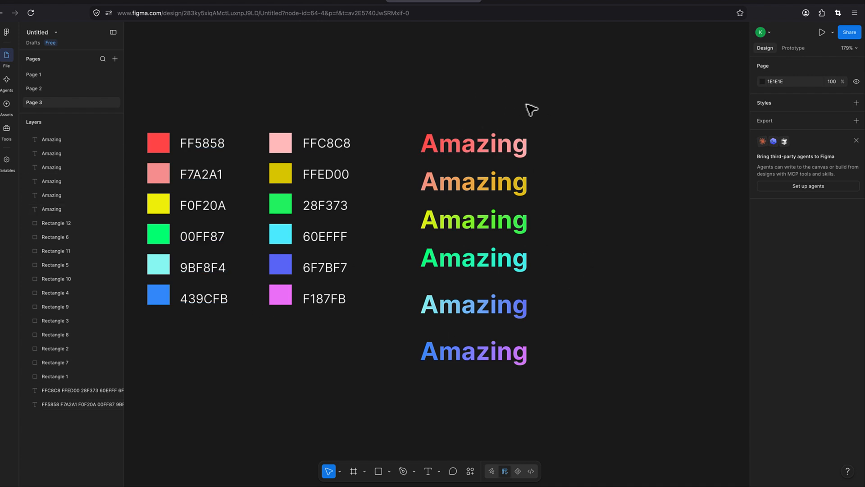
{"action": "left_click_drag", "start_coordinate": [415, 103], "coordinate": [547, 390]}
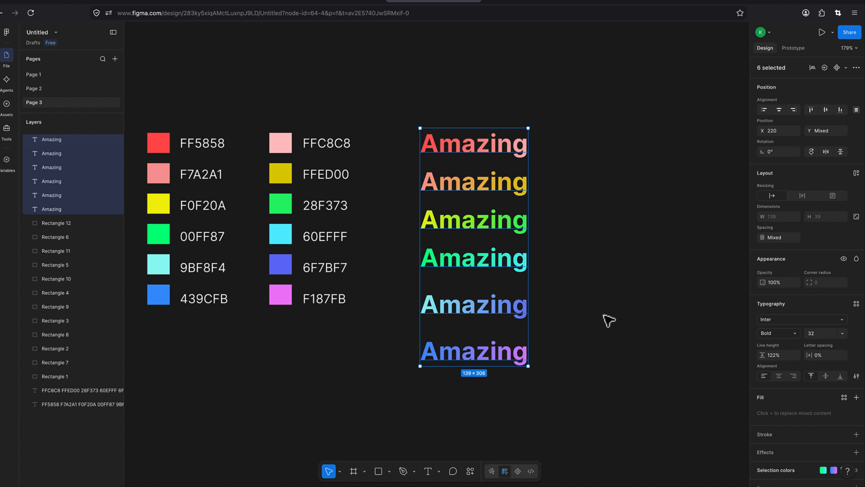
{"action": "left_click", "coordinate": [846, 68]}
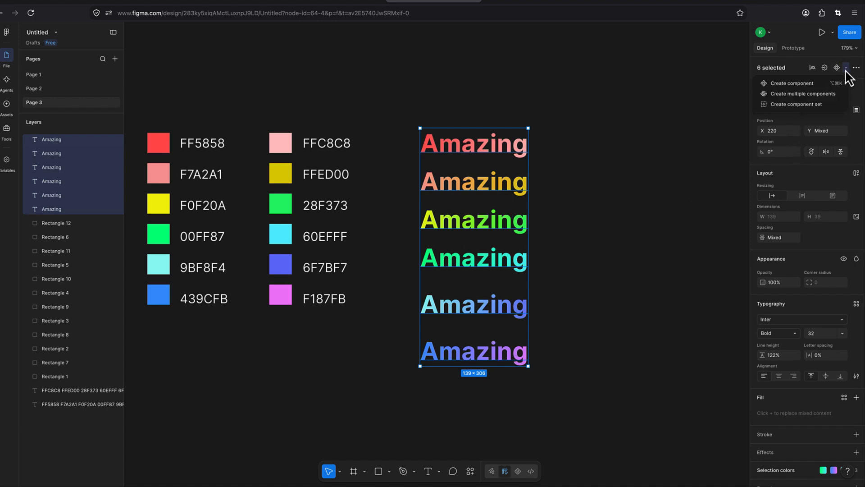
{"action": "left_click", "coordinate": [803, 95]}
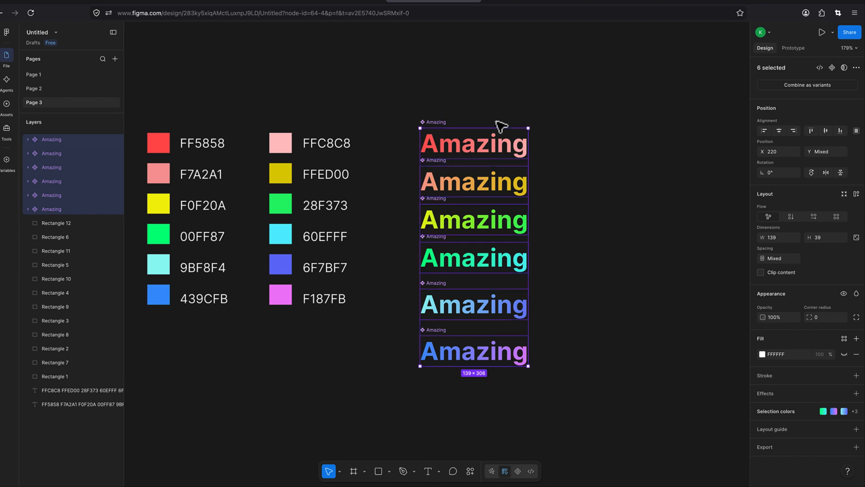
Step: Combine the six "Amazing" components as variants and move the resulting set slightly up and to the left
{"action": "left_click", "coordinate": [794, 85]}
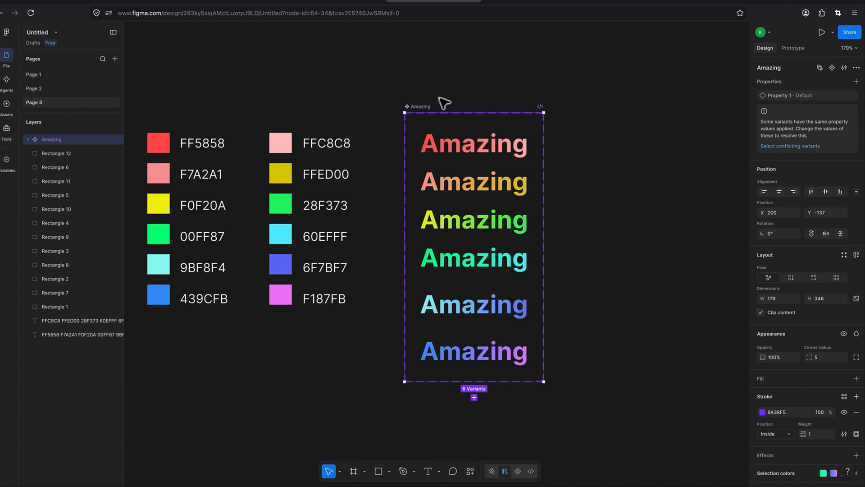
{"action": "left_click_drag", "start_coordinate": [420, 106], "coordinate": [415, 103]}
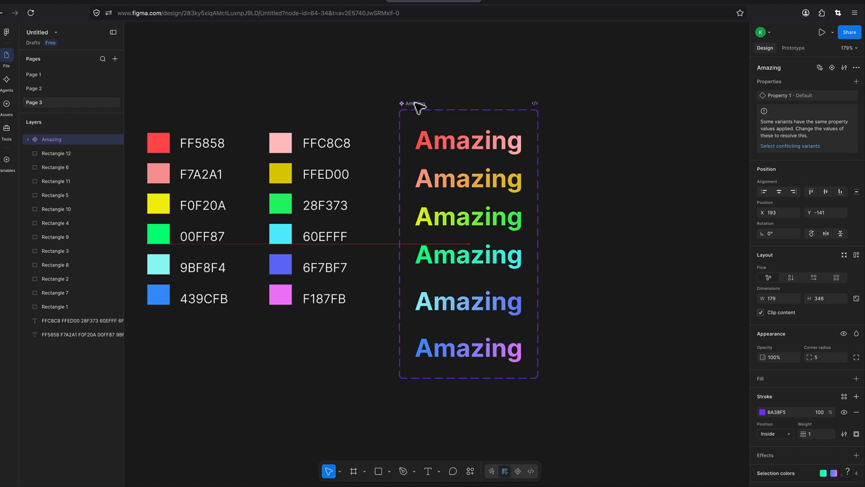
{"action": "left_click", "coordinate": [589, 160]}
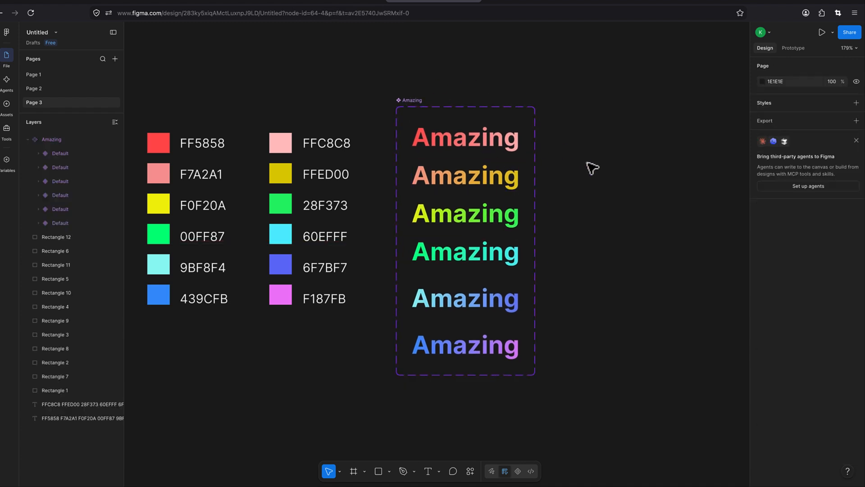
Step: Add a prototype interaction from the first, red variant to the second one, with the trigger set to After delay
{"action": "left_click", "coordinate": [472, 140]}
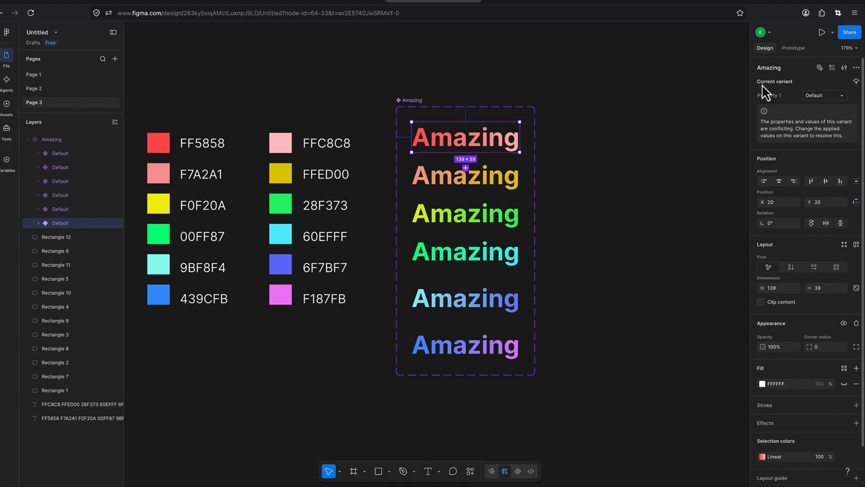
{"action": "left_click", "coordinate": [794, 48]}
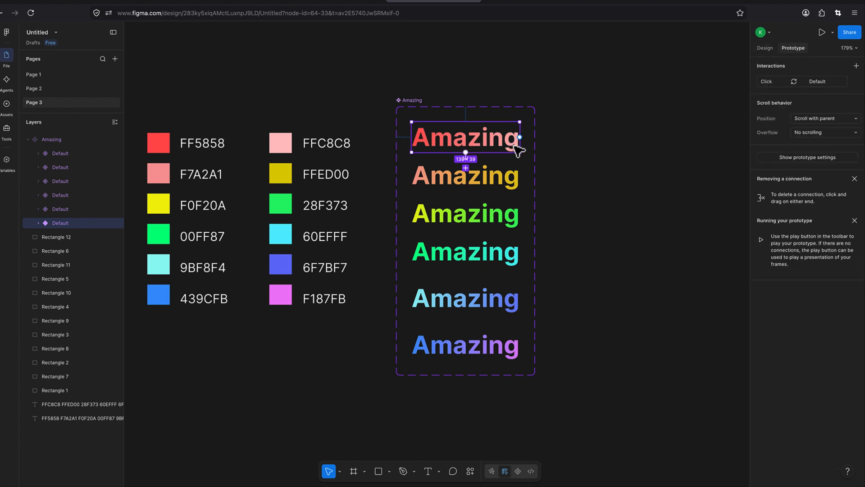
{"action": "left_click_drag", "start_coordinate": [519, 137], "coordinate": [638, 130]}
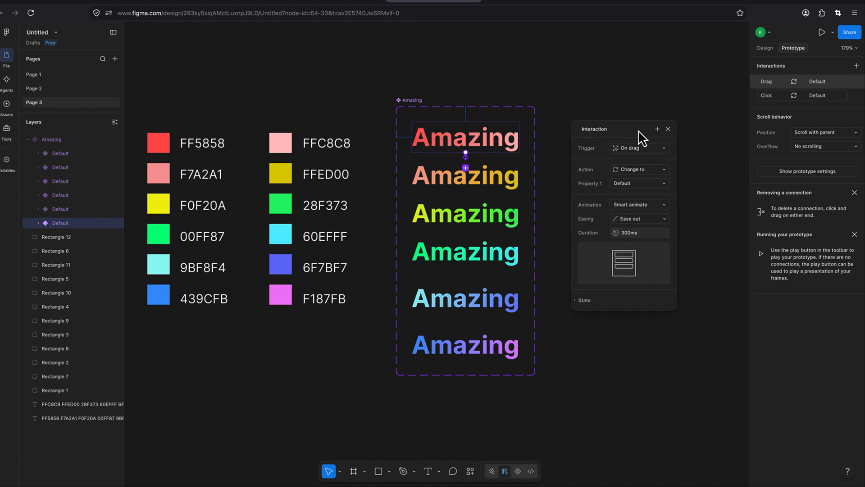
{"action": "left_click", "coordinate": [630, 153]}
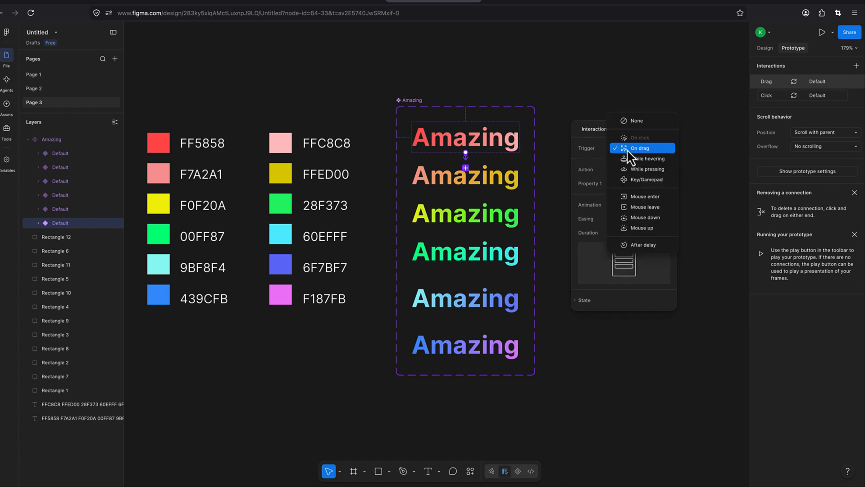
{"action": "left_click", "coordinate": [635, 244]}
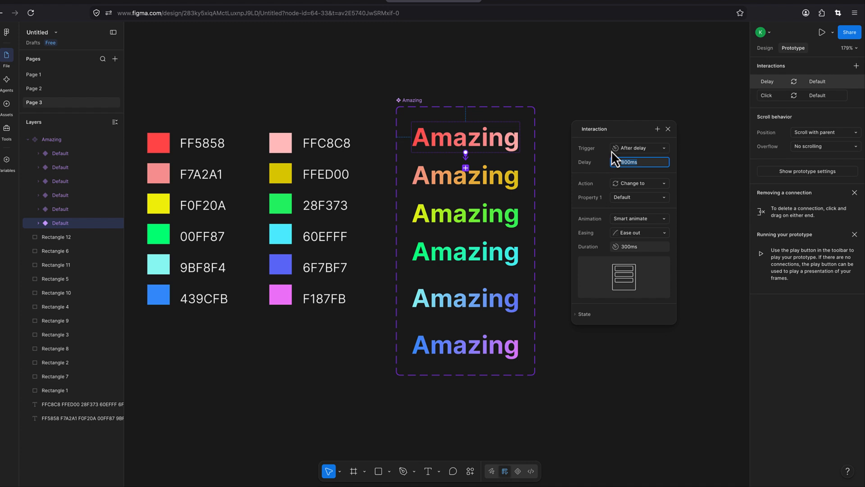
Step: Set the first variant's interaction delay to 1 ms and its Smart animate duration to 1200 ms
{"action": "type", "text": "1"}
{"action": "key", "text": "Tab"}
{"action": "left_click", "coordinate": [620, 248]}
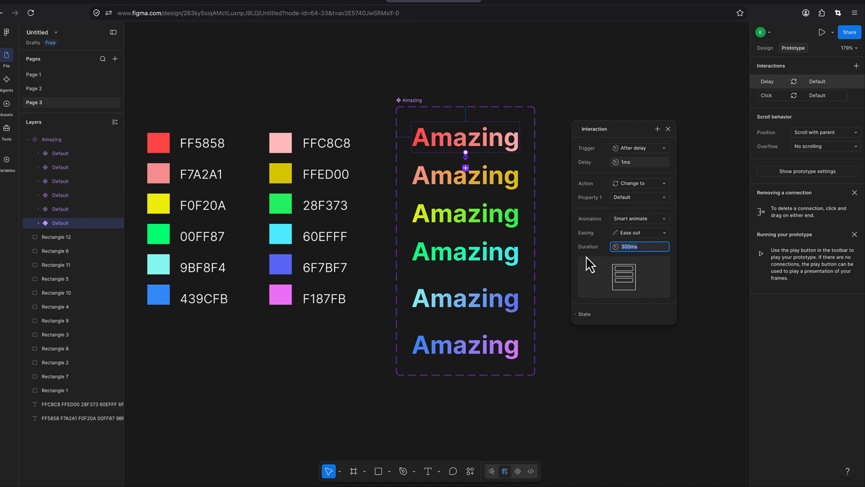
{"action": "type", "text": "1200"}
{"action": "key", "text": "Return"}
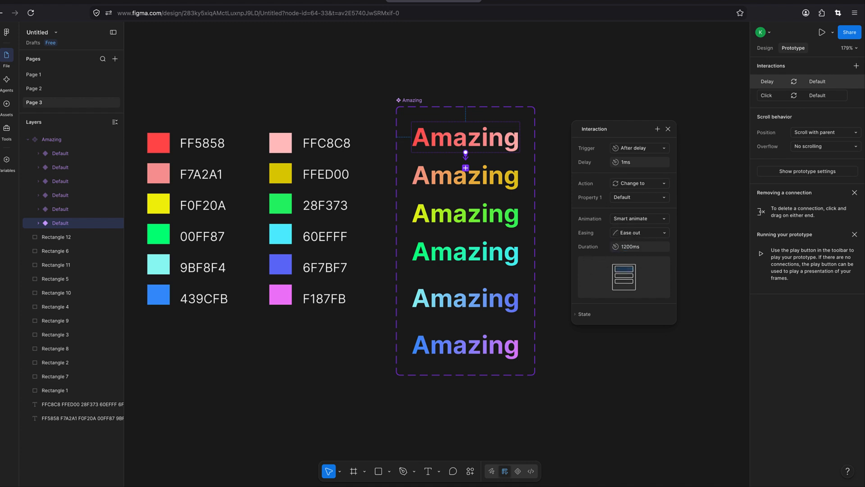
Step: Connect the second, orange variant to the third with a prototype interaction triggered After delay
{"action": "left_click", "coordinate": [489, 176]}
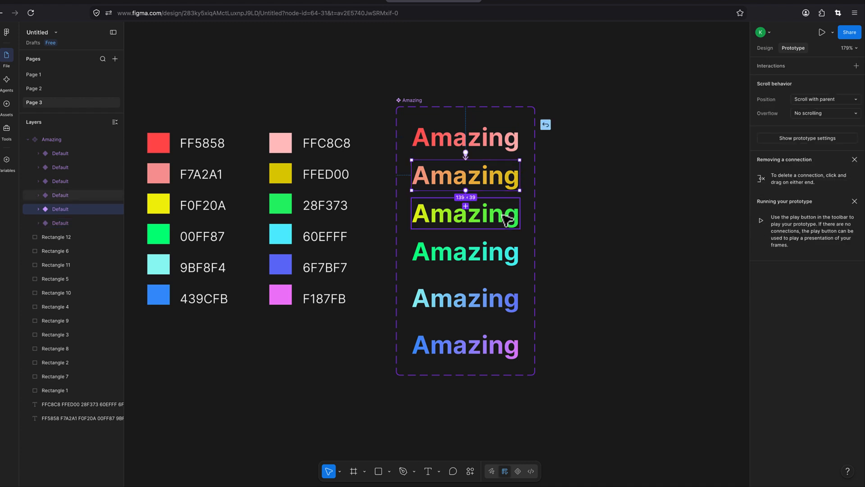
{"action": "left_click_drag", "start_coordinate": [466, 190], "coordinate": [640, 160]}
{"action": "left_click", "coordinate": [640, 179]}
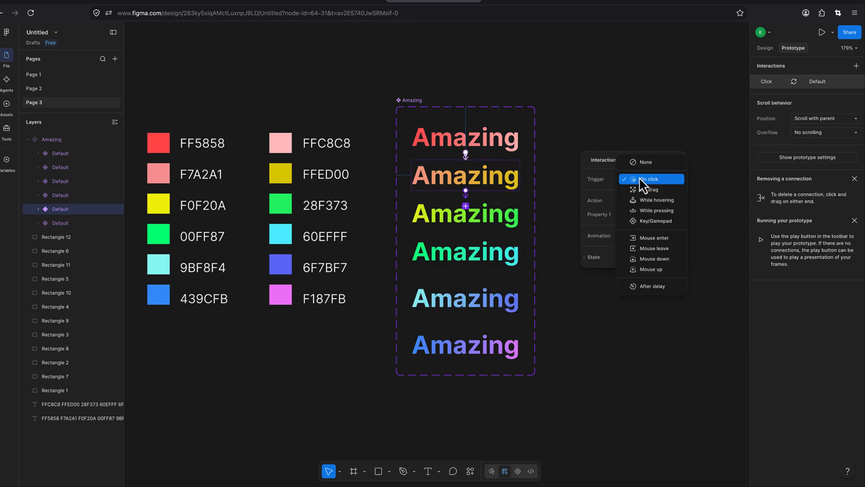
{"action": "left_click", "coordinate": [646, 283]}
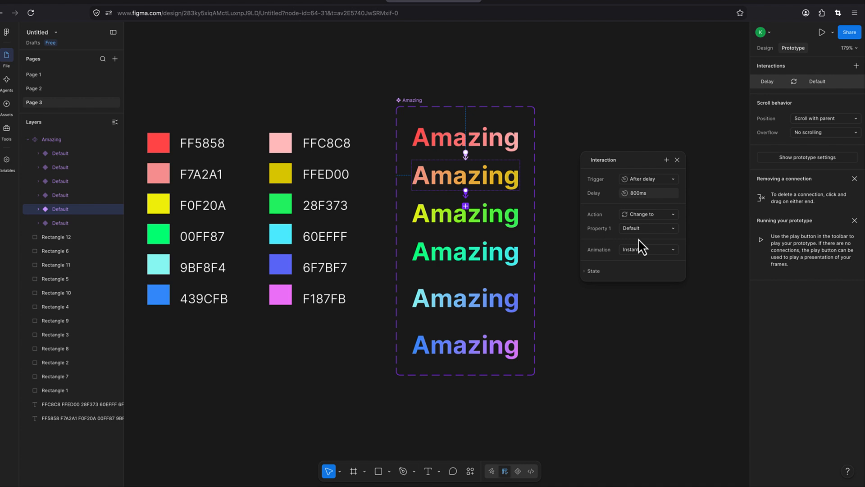
Step: Set the second variant's interaction delay to 1 ms and its animation to Smart animate
{"action": "left_click", "coordinate": [646, 196]}
{"action": "type", "text": "1"}
{"action": "key", "text": "Tab"}
{"action": "left_click", "coordinate": [641, 251]}
{"action": "left_click", "coordinate": [642, 269]}
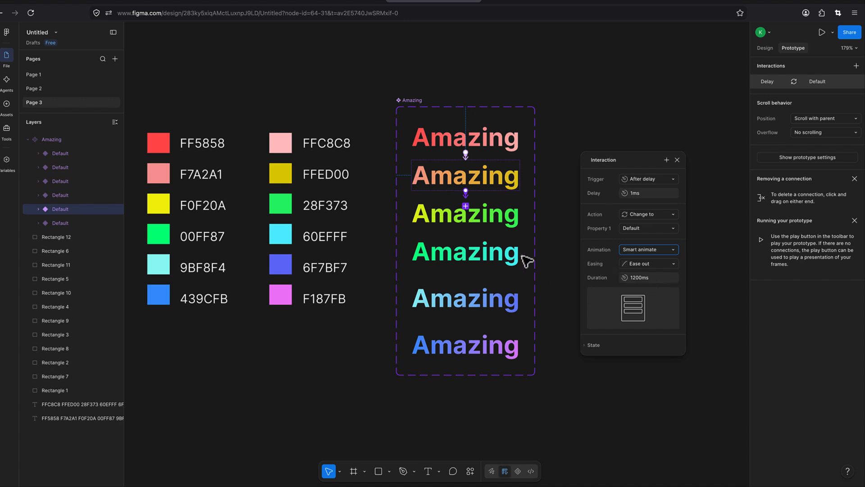
Step: Connect the third, yellow-green variant to the fourth with an After delay interaction and set its delay to 1 ms
{"action": "left_click", "coordinate": [515, 221]}
{"action": "left_click_drag", "start_coordinate": [520, 214], "coordinate": [504, 249]}
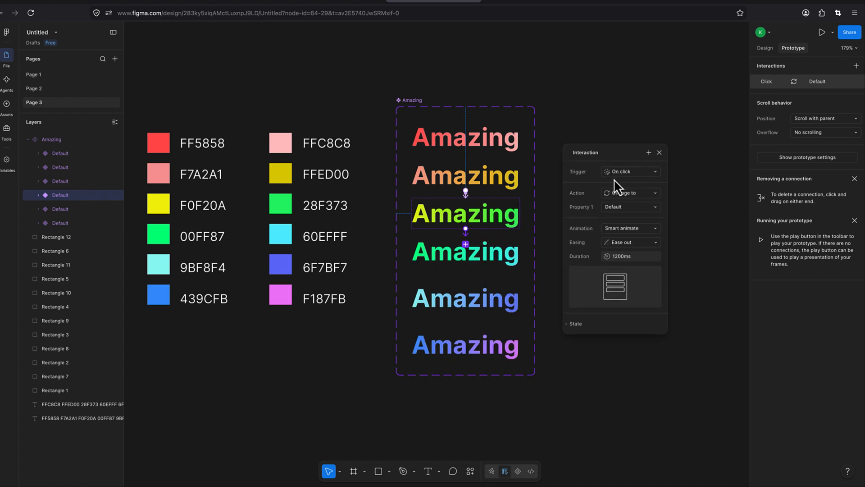
{"action": "left_click", "coordinate": [618, 173]}
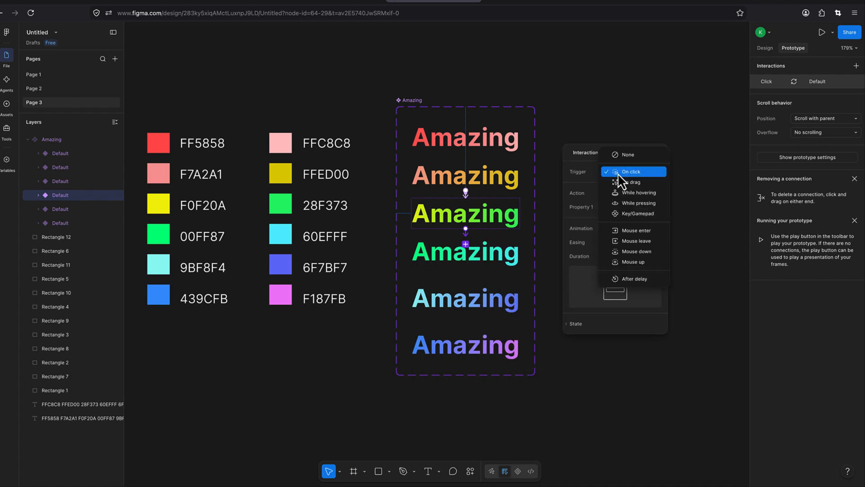
{"action": "left_click", "coordinate": [627, 279]}
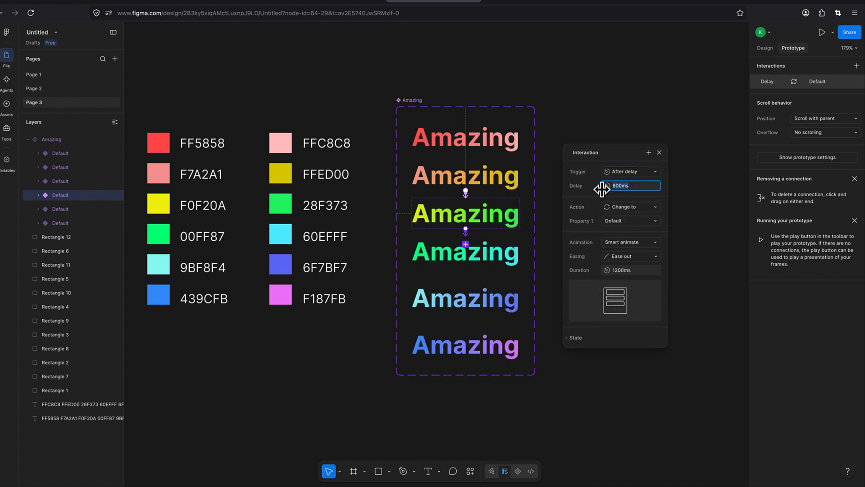
{"action": "type", "text": "1"}
{"action": "key", "text": "Tab"}
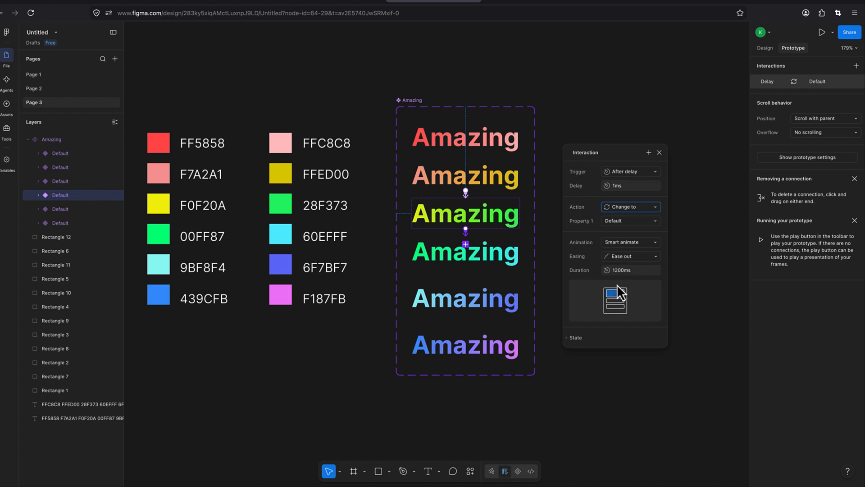
Step: Link the fourth, green-cyan variant to the fifth with an After delay interaction, using a 1 ms delay
{"action": "left_click", "coordinate": [509, 264]}
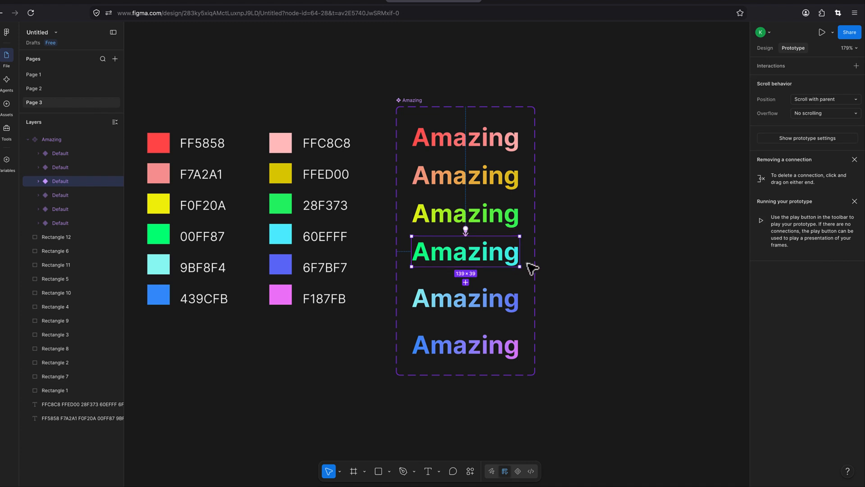
{"action": "left_click_drag", "start_coordinate": [520, 253], "coordinate": [596, 174]}
{"action": "left_click", "coordinate": [615, 199]}
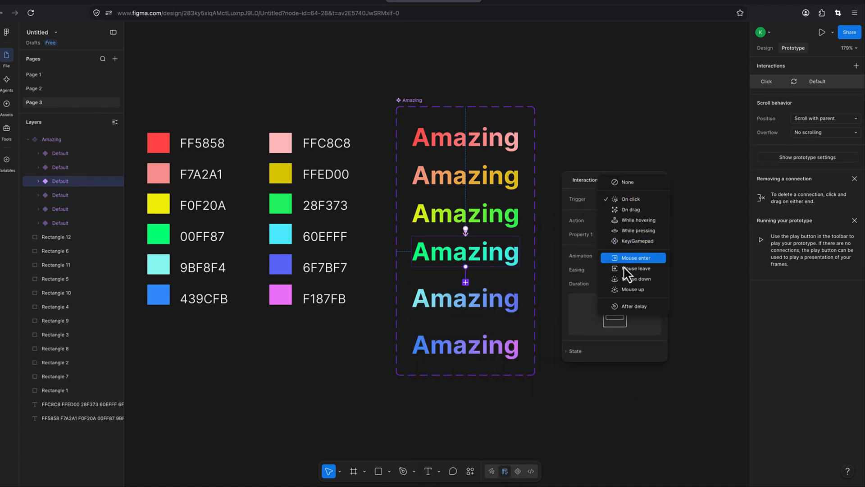
{"action": "left_click", "coordinate": [631, 307]}
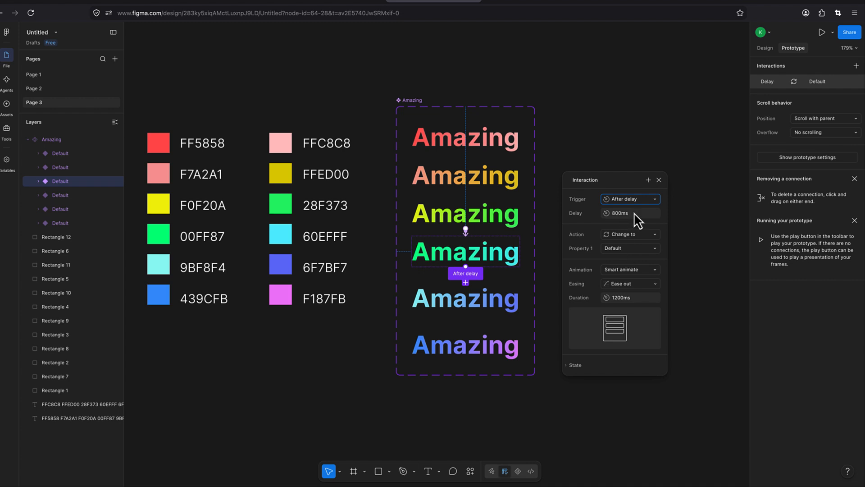
{"action": "left_click", "coordinate": [601, 213]}
{"action": "type", "text": "1"}
{"action": "key", "text": "Tab"}
Step: Connect the fifth, light blue variant to the sixth with an After delay interaction and set its delay to 1 ms
{"action": "left_click", "coordinate": [493, 307]}
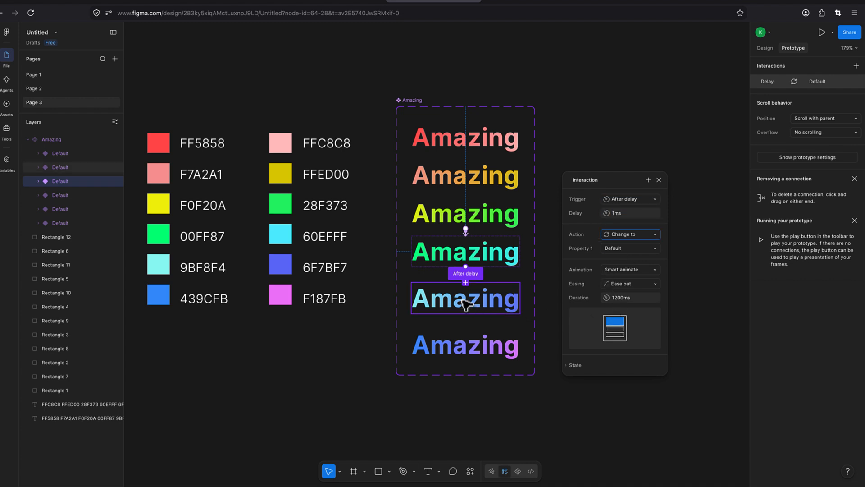
{"action": "left_click_drag", "start_coordinate": [520, 298], "coordinate": [630, 177]}
{"action": "left_click", "coordinate": [633, 180]}
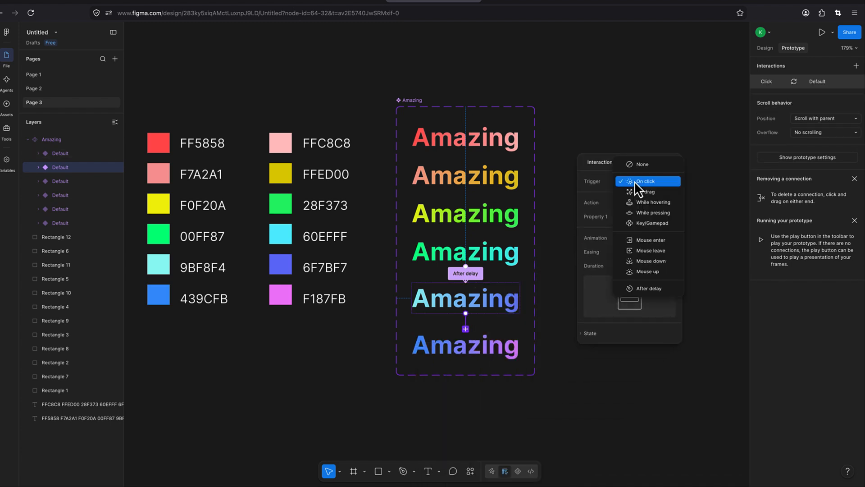
{"action": "left_click", "coordinate": [631, 288]}
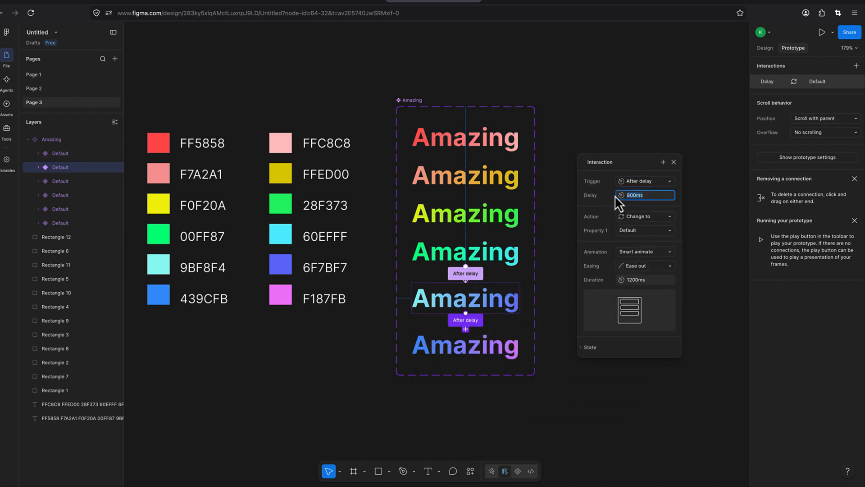
{"action": "type", "text": "1"}
{"action": "key", "text": "Tab"}
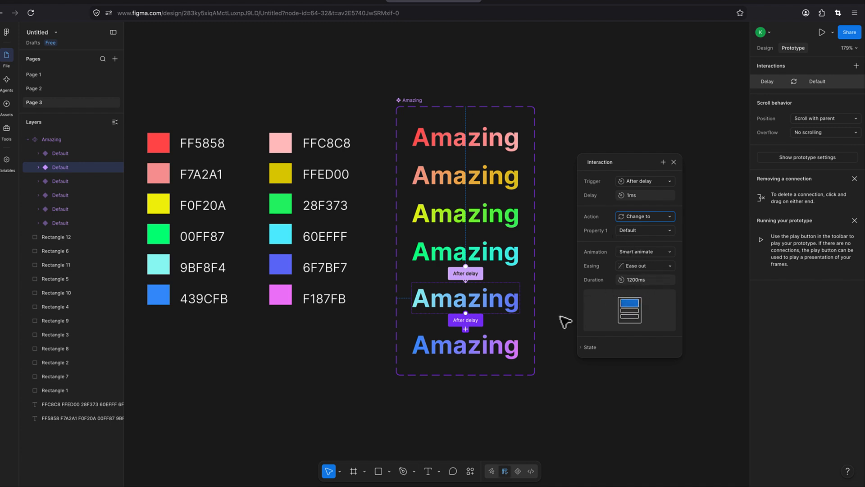
{"action": "left_click", "coordinate": [488, 307]}
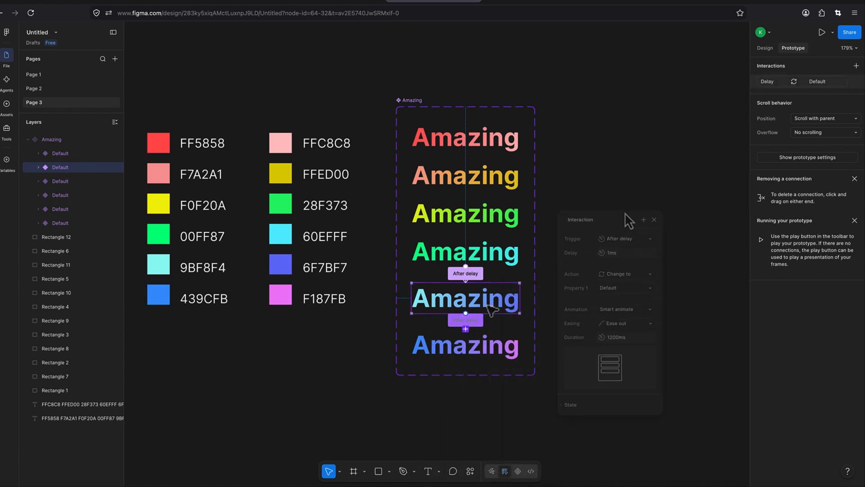
{"action": "left_click_drag", "start_coordinate": [626, 218], "coordinate": [649, 202]}
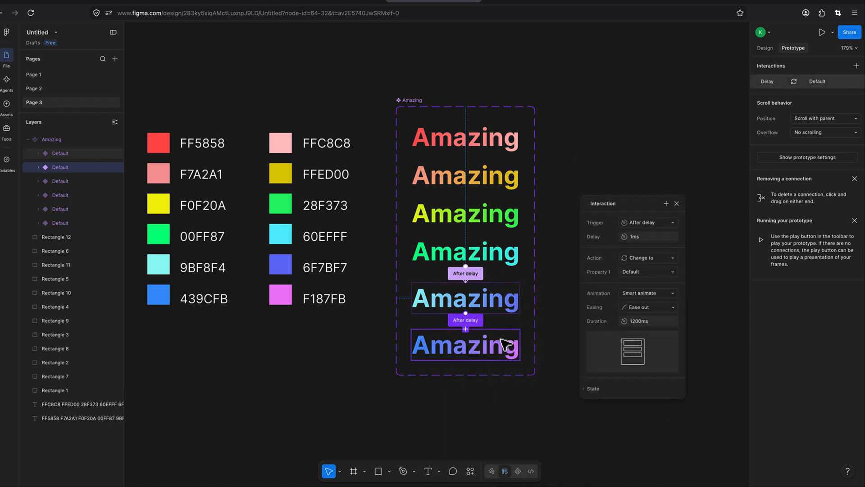
Step: Loop the sixth, blue-pink variant back to the first, red one with an After delay interaction and a 1 ms delay
{"action": "left_click", "coordinate": [506, 345]}
{"action": "left_click_drag", "start_coordinate": [519, 345], "coordinate": [498, 140]}
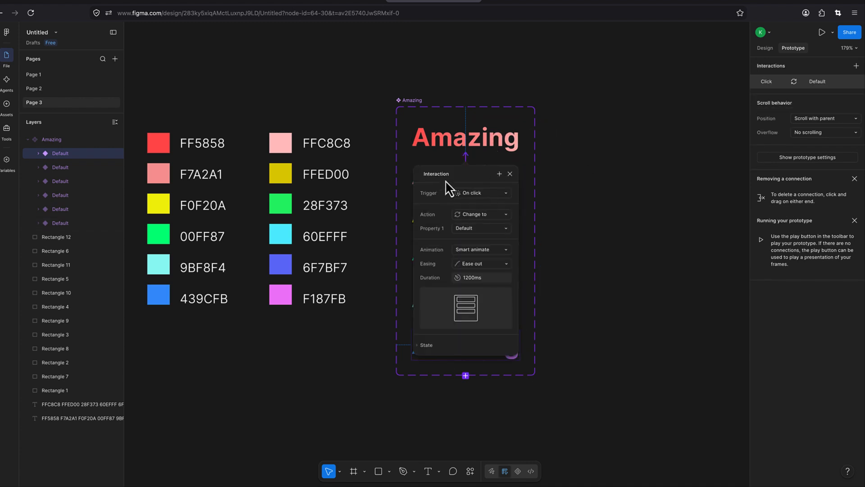
{"action": "left_click_drag", "start_coordinate": [445, 180], "coordinate": [604, 114]}
{"action": "left_click", "coordinate": [638, 127]}
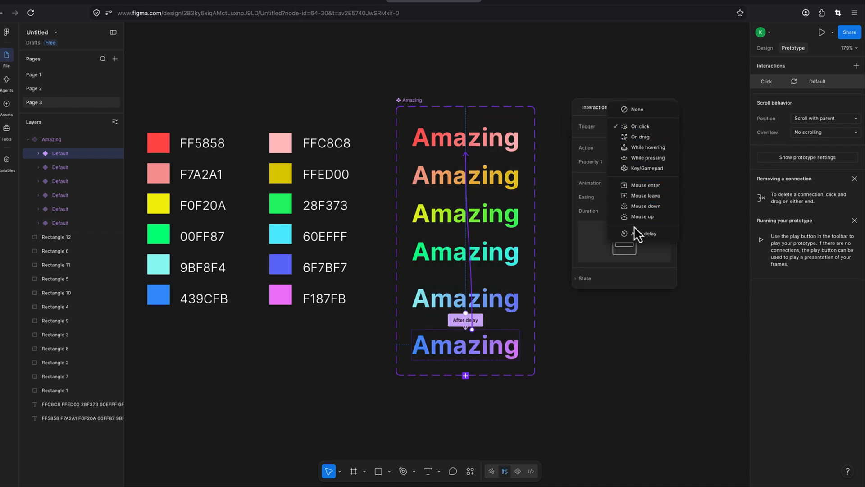
{"action": "left_click", "coordinate": [637, 234]}
{"action": "left_click", "coordinate": [626, 140]}
{"action": "type", "text": "1"}
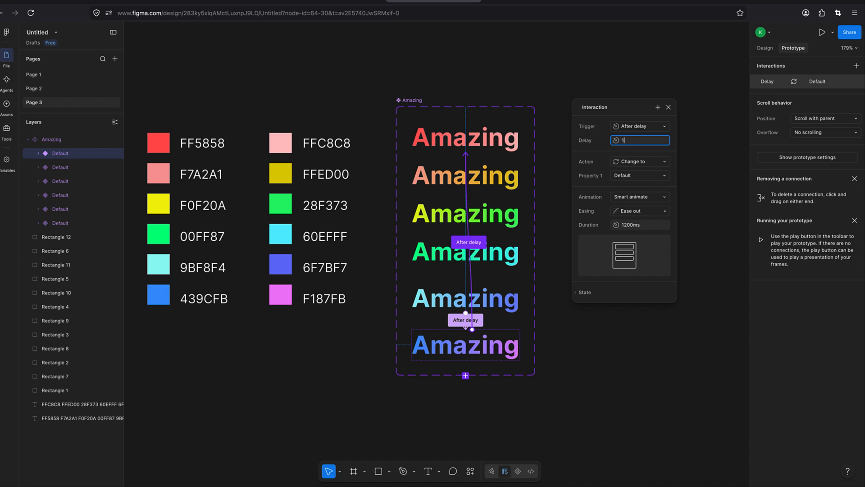
{"action": "key", "text": "Tab"}
{"action": "left_click_drag", "start_coordinate": [623, 112], "coordinate": [632, 117]}
{"action": "left_click", "coordinate": [678, 113]}
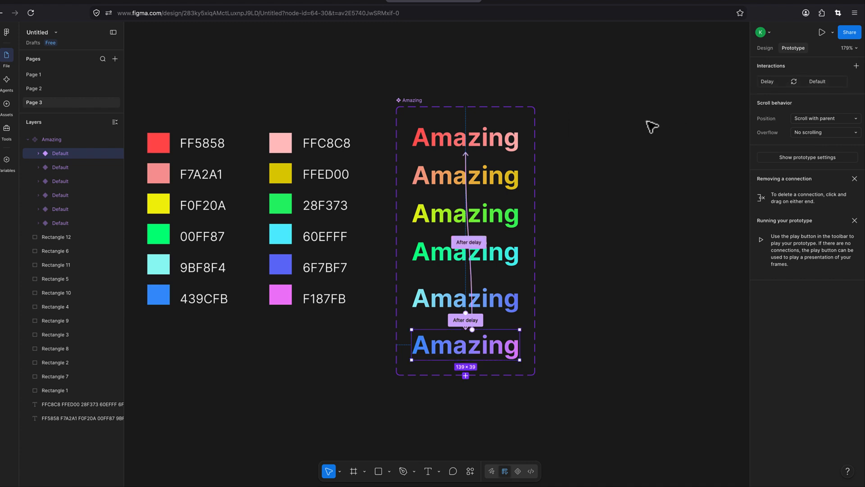
Step: Draw a new frame of about 282 × 197 beside the Amazing component set
{"action": "left_click", "coordinate": [642, 146]}
{"action": "left_click_drag", "start_coordinate": [637, 153], "coordinate": [591, 146]}
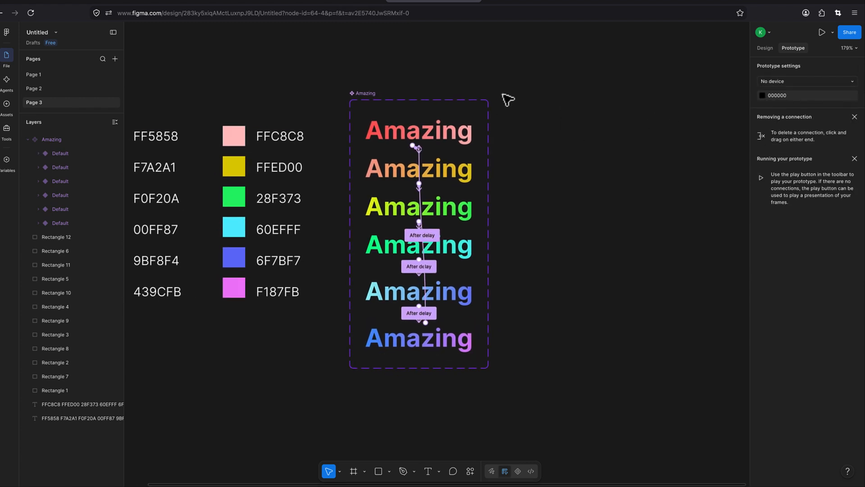
{"action": "left_click", "coordinate": [354, 471]}
{"action": "left_click_drag", "start_coordinate": [512, 146], "coordinate": [732, 298]}
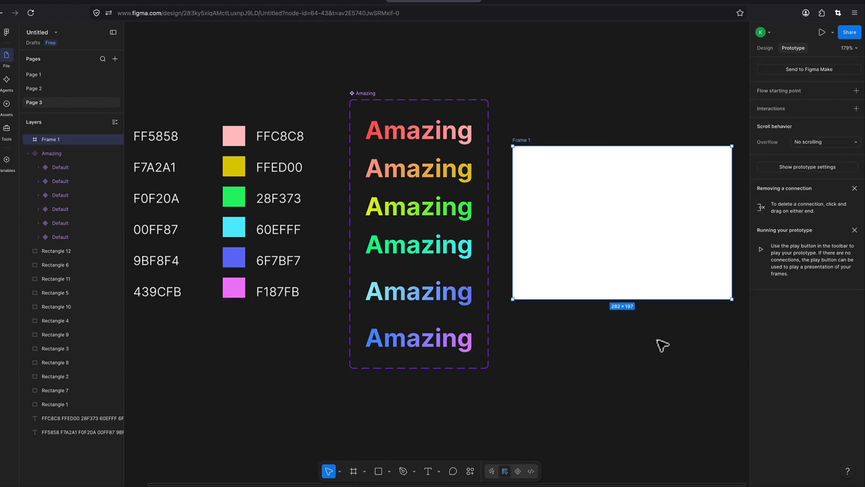
Step: Insert the Amazing component from this file's Page 3 assets and place its instance in the centre of the new frame
{"action": "left_click", "coordinate": [7, 105]}
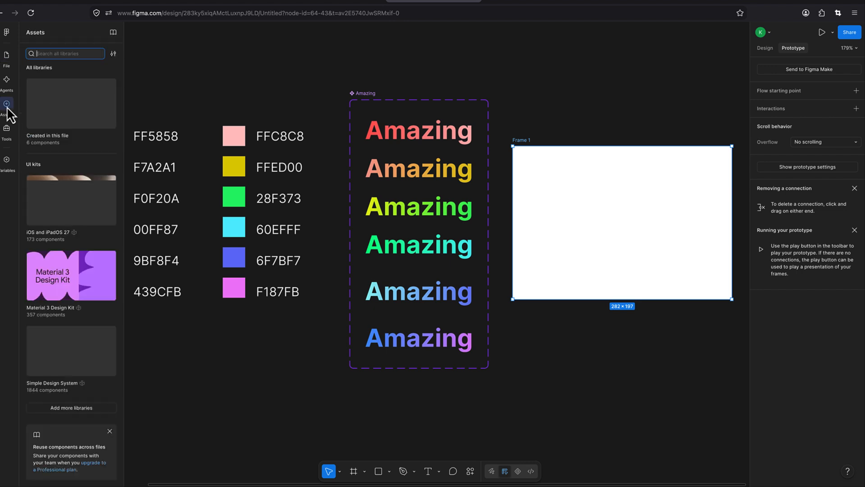
{"action": "left_click", "coordinate": [71, 98]}
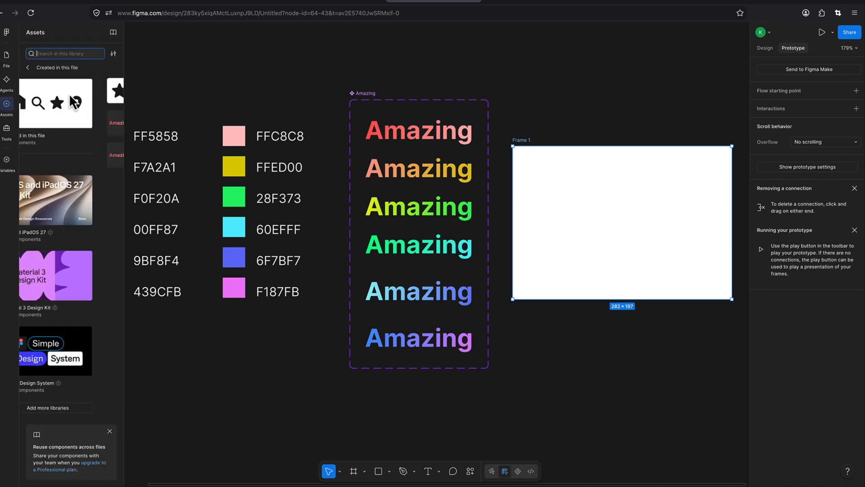
{"action": "left_click", "coordinate": [81, 152]}
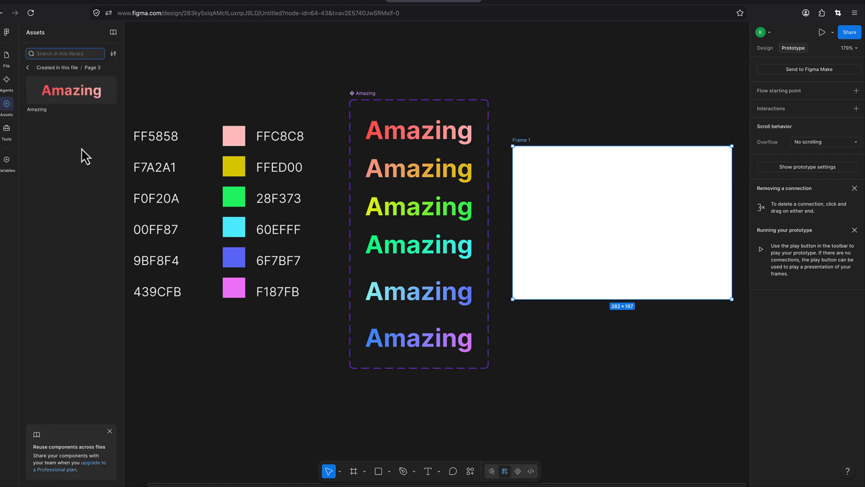
{"action": "left_click_drag", "start_coordinate": [58, 93], "coordinate": [605, 107]}
{"action": "left_click_drag", "start_coordinate": [618, 75], "coordinate": [545, 210]}
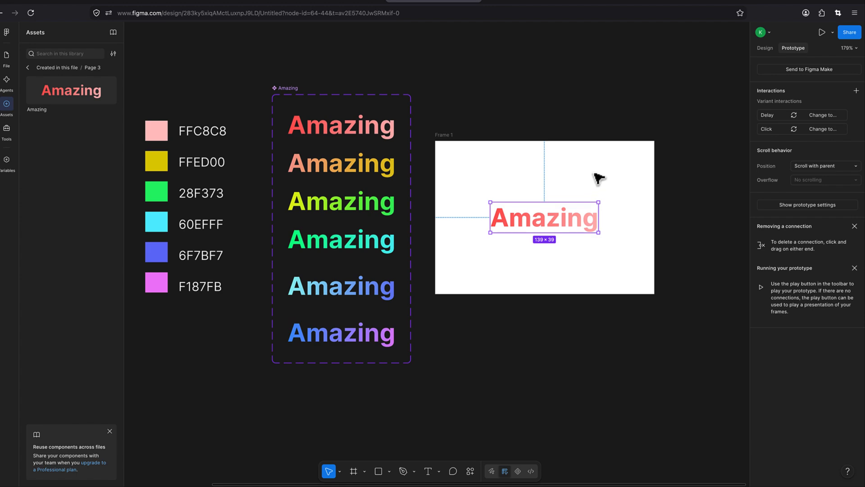
Step: Run the prototype to preview the animated gradient text in the frame
{"action": "left_click", "coordinate": [741, 106]}
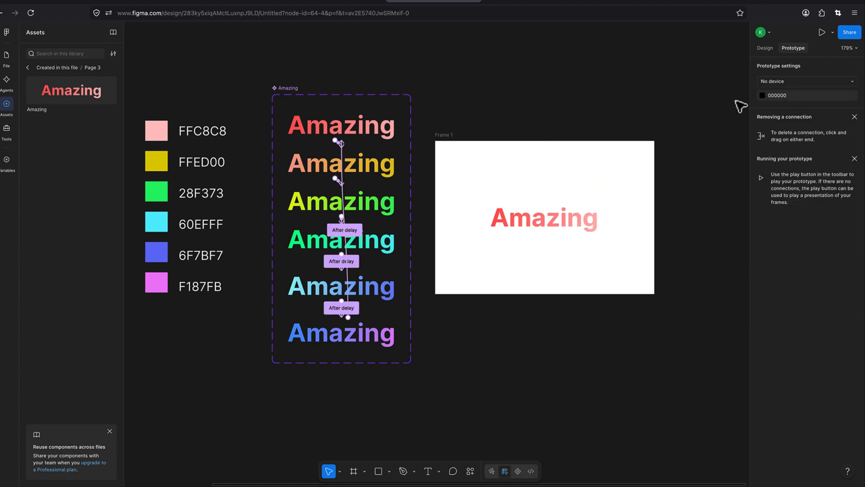
{"action": "left_click", "coordinate": [822, 33]}
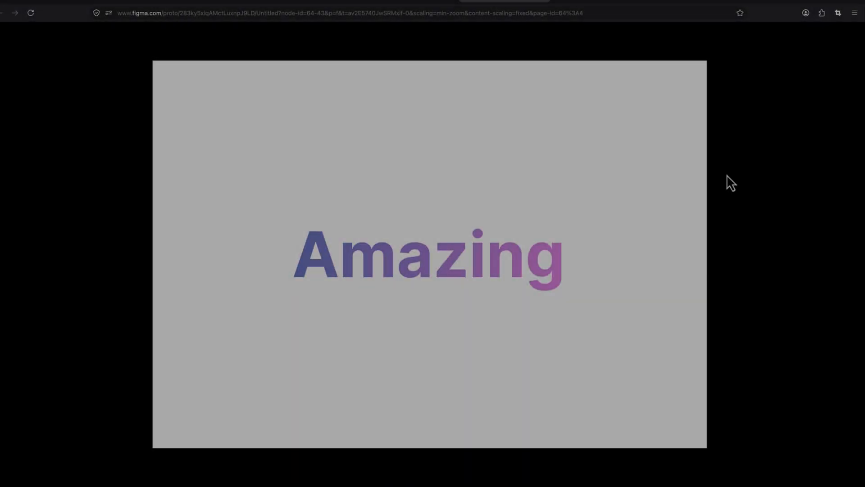